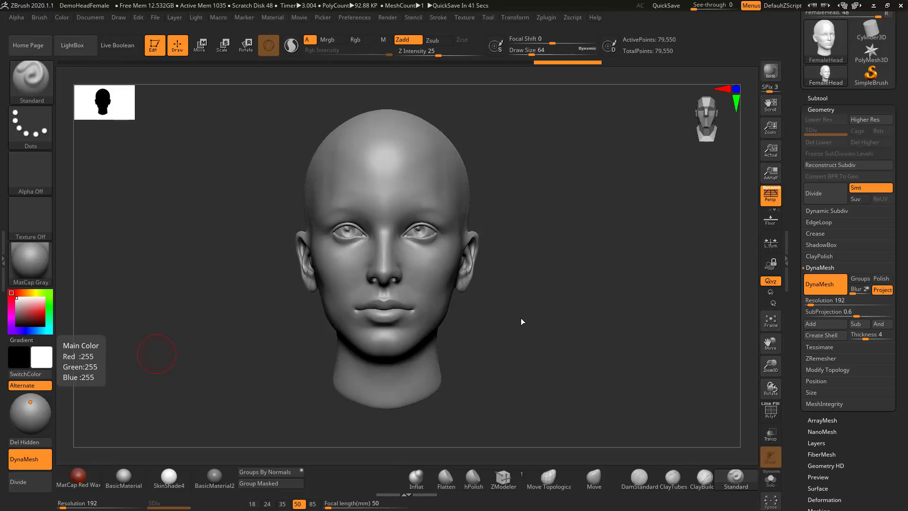
Set the brush draw size to 20 and smooth the surface where the back of the ear meets the head
mouse_move(441, 156)
left_mouse_down()
mouse_move(594, 247)
mouse_move(614, 248)
mouse_move(586, 266)
mouse_move(532, 258)
mouse_move(551, 219)
mouse_move(557, 253)
left_mouse_up()
left_click_drag(497, 223, 598, 274)
key("space")
left_click(591, 277)
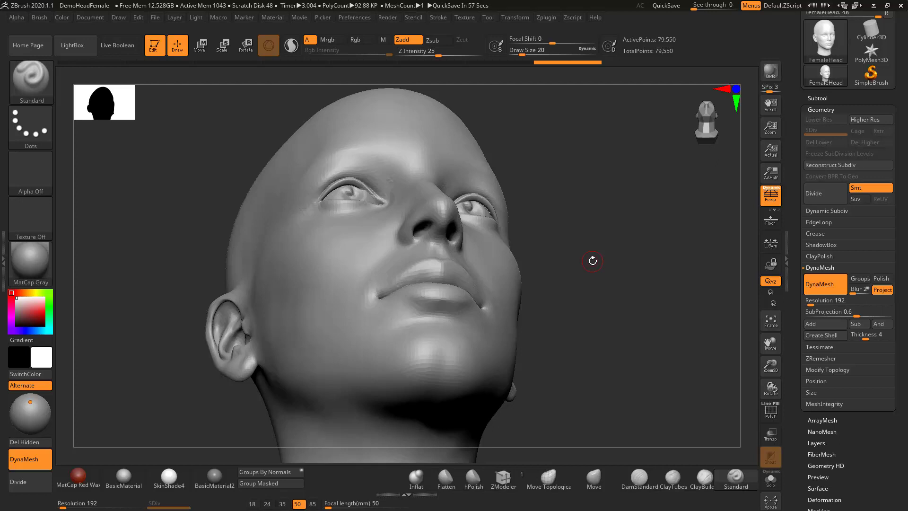
left_click_drag(601, 235, 531, 314)
mouse_move(630, 300)
left_mouse_down()
mouse_move(648, 316)
mouse_move(485, 350)
left_mouse_up()
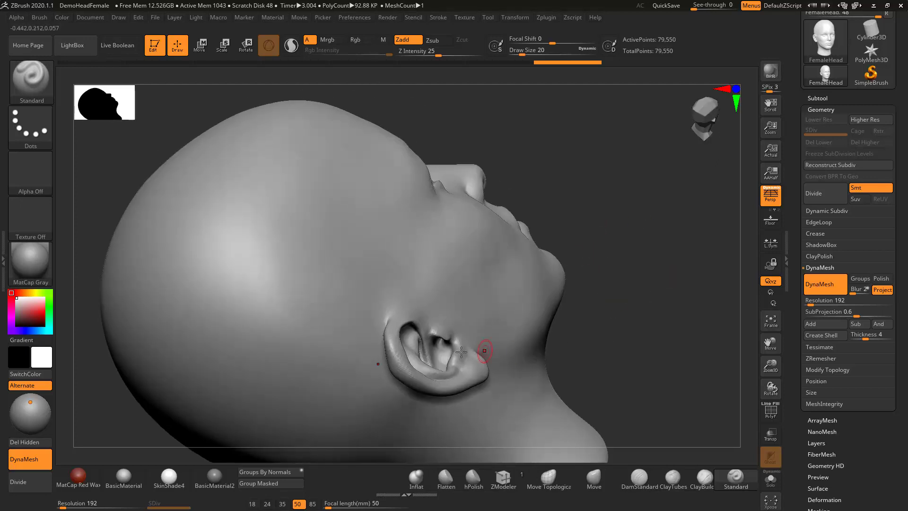
left_click_drag(719, 337, 570, 356)
left_click_drag(487, 352, 468, 325, "shift")
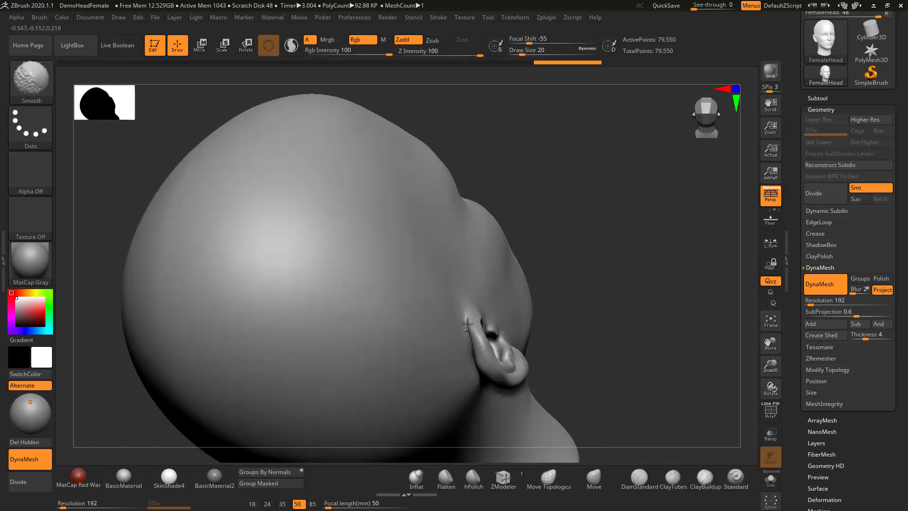
Remesh the head with DynaMesh twice, smoothing the area behind the ear after each pass
key("ctrl")
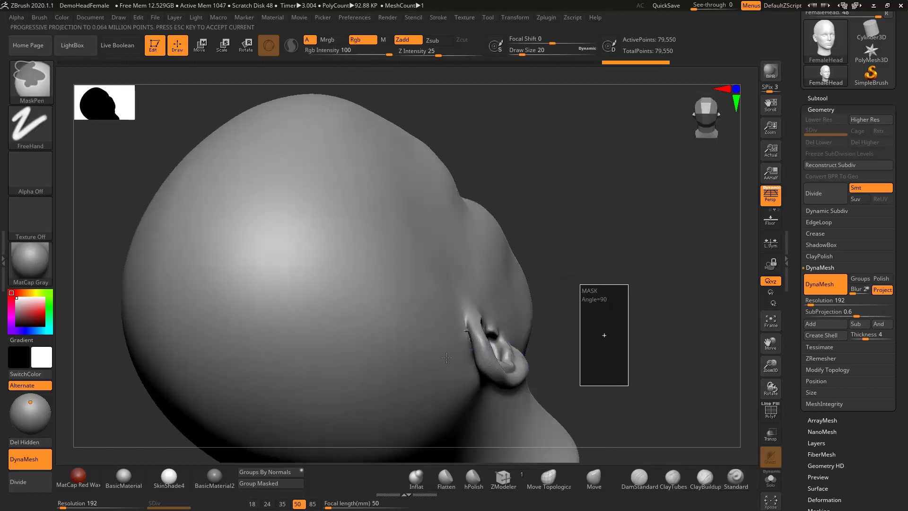
key("shift")
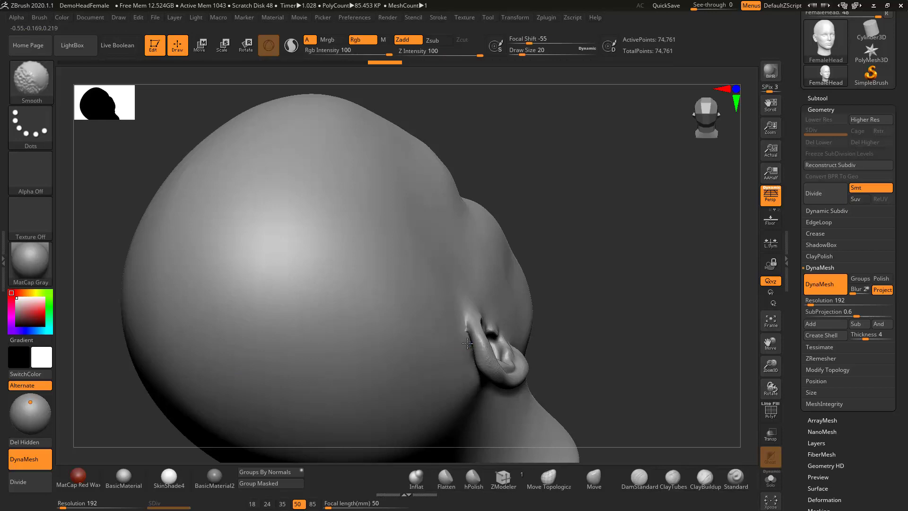
key("ctrl")
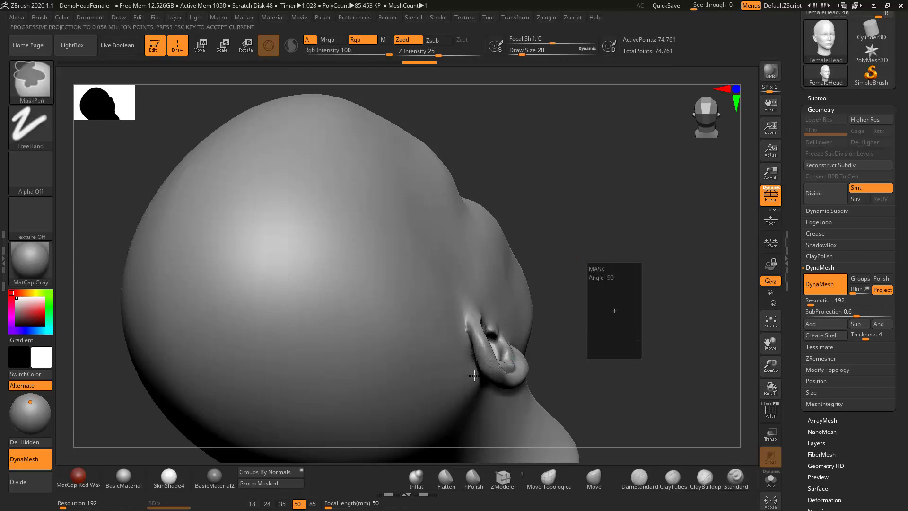
key("shift")
left_click_drag(472, 346, 486, 377, "shift")
Show the Subtool settings and enlarge the brush draw size to 158 with the head in side view
left_click_drag(663, 307, 597, 325, "alt")
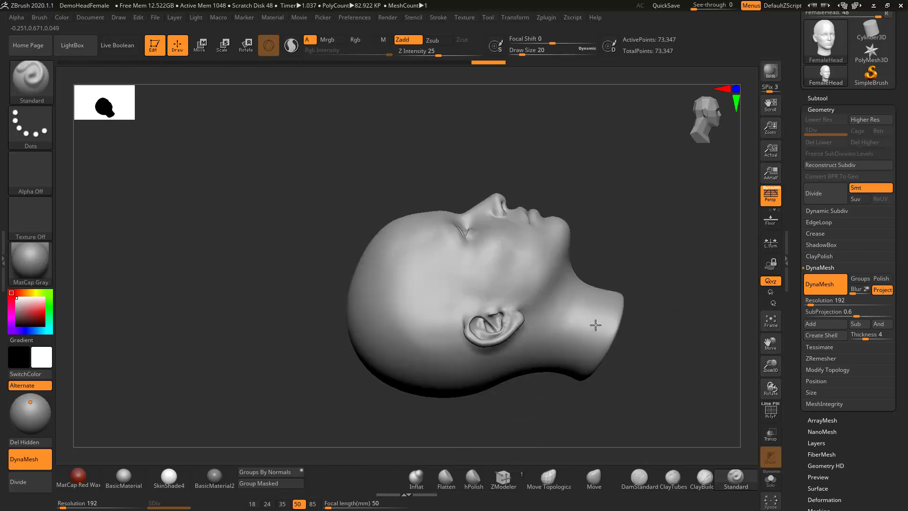
left_click_drag(677, 283, 519, 287)
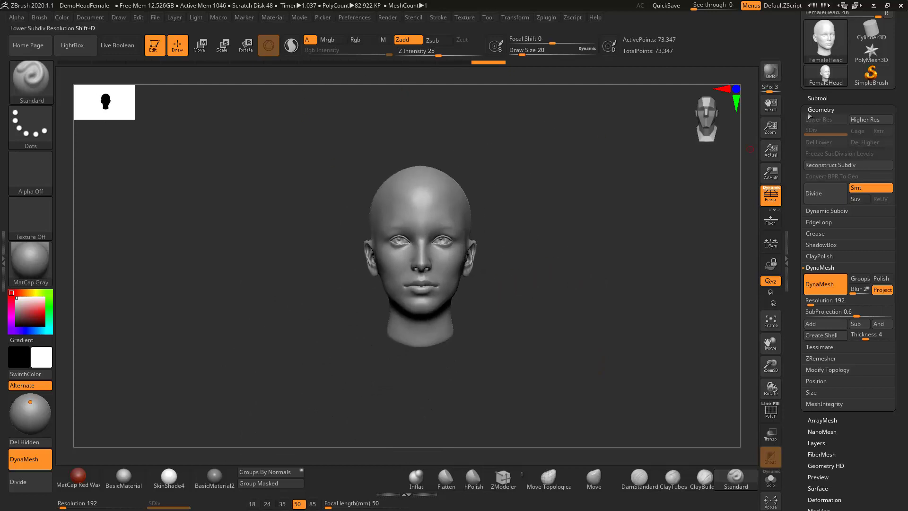
left_click(818, 98)
left_click_drag(555, 346, 487, 345)
key("space")
key("ctrl")
mouse_move(426, 228)
left_mouse_down("ctrl")
mouse_move(422, 208)
mouse_move(361, 248)
mouse_move(365, 272)
left_mouse_up("ctrl")
left_click_drag(484, 290, 491, 292, "ctrl")
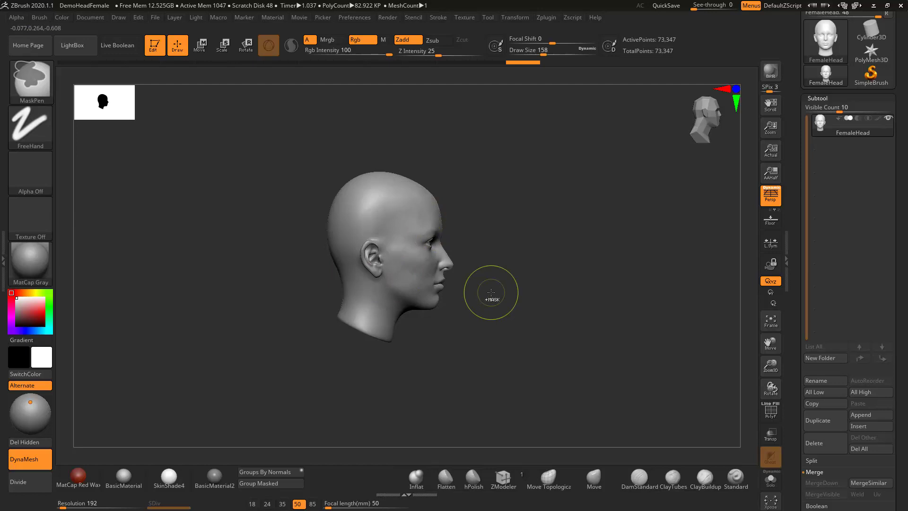
key("ctrl")
left_click_drag(492, 251, 412, 219)
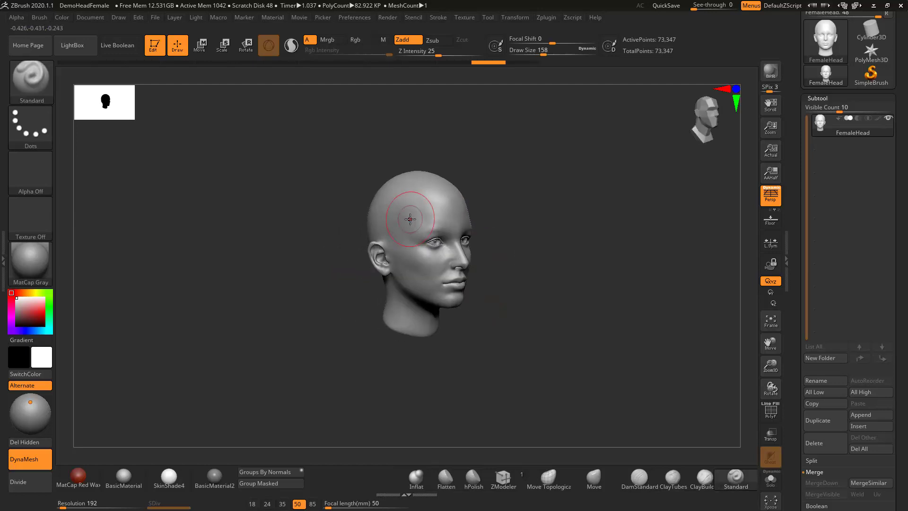
Activate symmetry and mask the face, the scalp and the rest of the head down to the upper neck
left_click(513, 18)
left_click(536, 286)
mouse_move(454, 194)
left_mouse_down("ctrl")
mouse_move(374, 231)
mouse_move(412, 294)
mouse_move(444, 297)
mouse_move(429, 303)
left_mouse_up("ctrl")
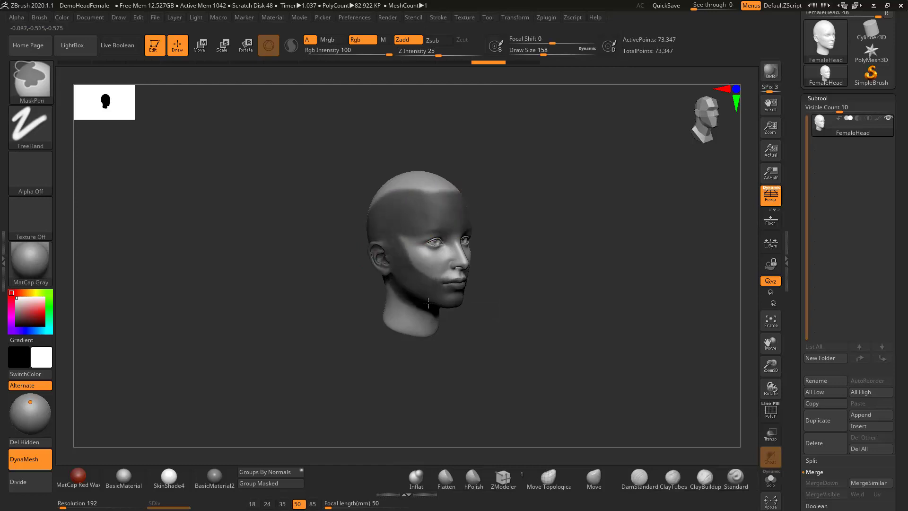
left_click_drag(411, 247, 451, 268, "ctrl")
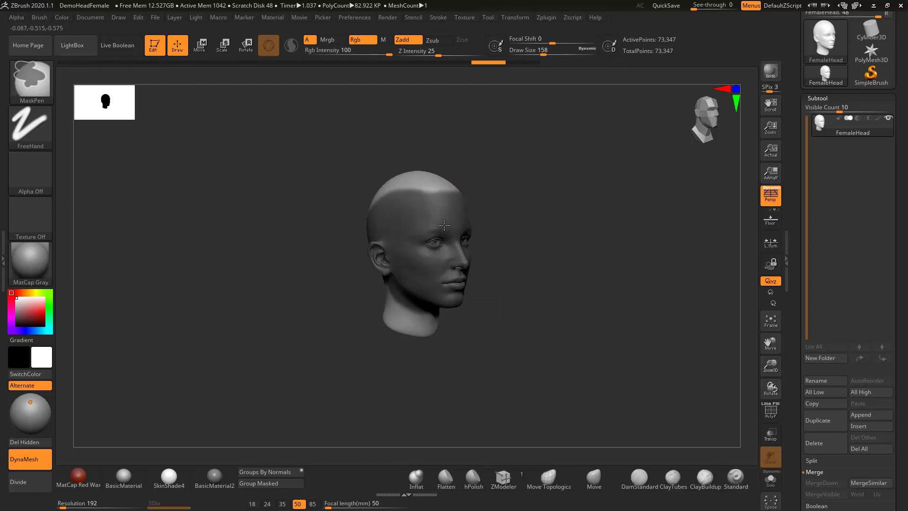
left_click_drag(444, 225, 464, 189, "ctrl")
left_click_drag(529, 206, 562, 184)
left_click_drag(555, 149, 294, 302, "ctrl")
Set the draw size to 83 and paint the mask down the sides and back of the neck, sparing a narrow band at its base
mouse_move(505, 290)
left_mouse_down("alt")
mouse_move(566, 321)
mouse_move(595, 224)
mouse_move(587, 225)
left_mouse_up("alt")
key("space")
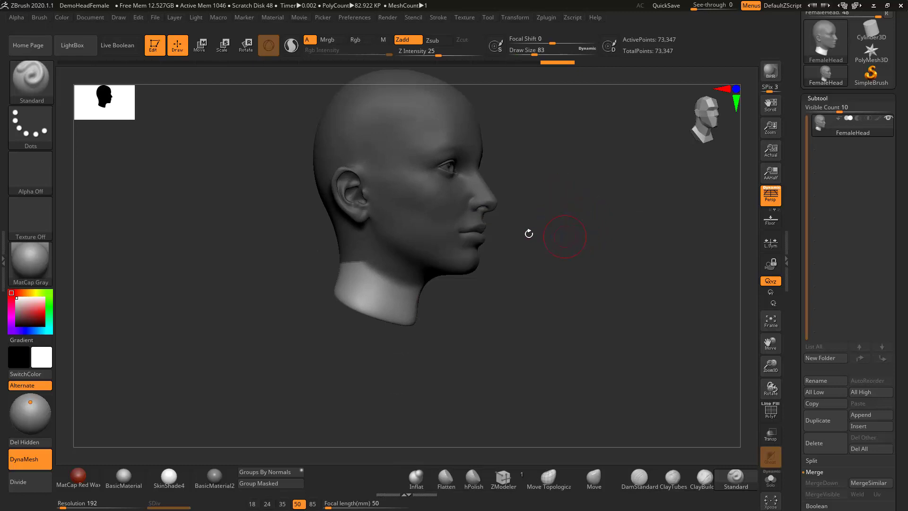
mouse_move(360, 232)
left_mouse_down("ctrl")
mouse_move(353, 253)
mouse_move(365, 279)
mouse_move(430, 298)
left_mouse_up("ctrl")
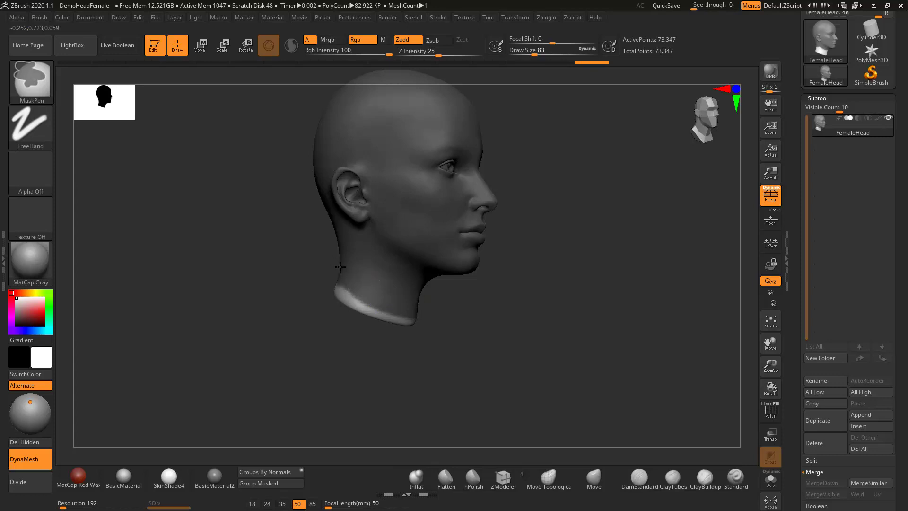
left_click_drag(487, 314, 521, 319)
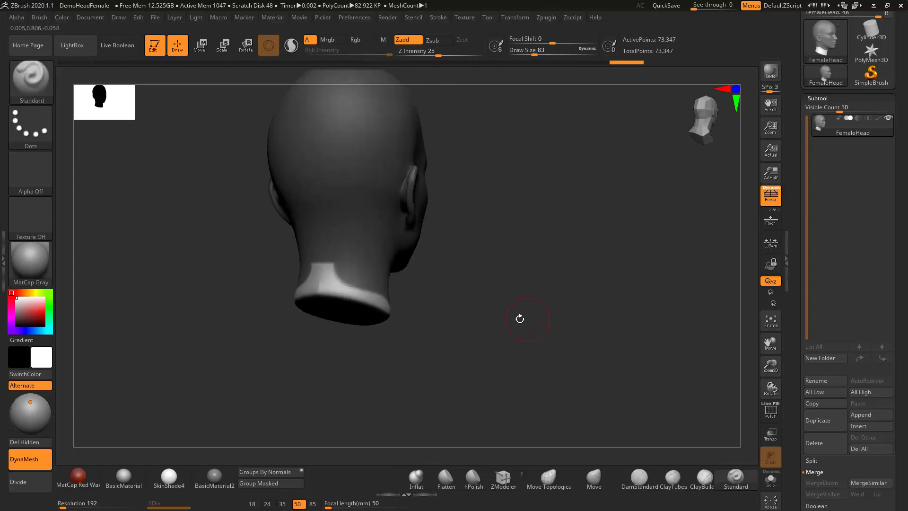
mouse_move(330, 256)
left_mouse_down("ctrl")
mouse_move(309, 264)
mouse_move(322, 267)
left_mouse_up("ctrl")
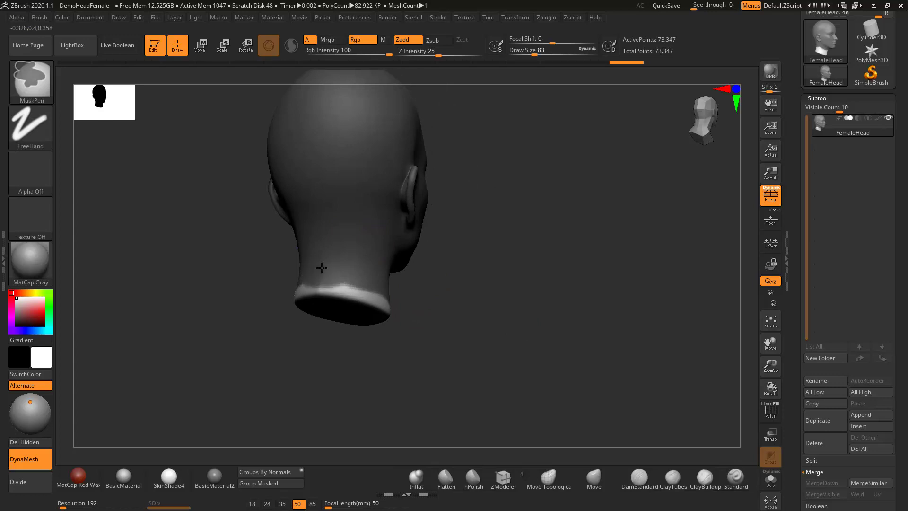
Even out the lower edge of the mask around the base of the neck with rectangular mask selections
mouse_move(444, 322)
left_mouse_down()
mouse_move(464, 339)
mouse_move(472, 292)
mouse_move(471, 321)
left_mouse_up()
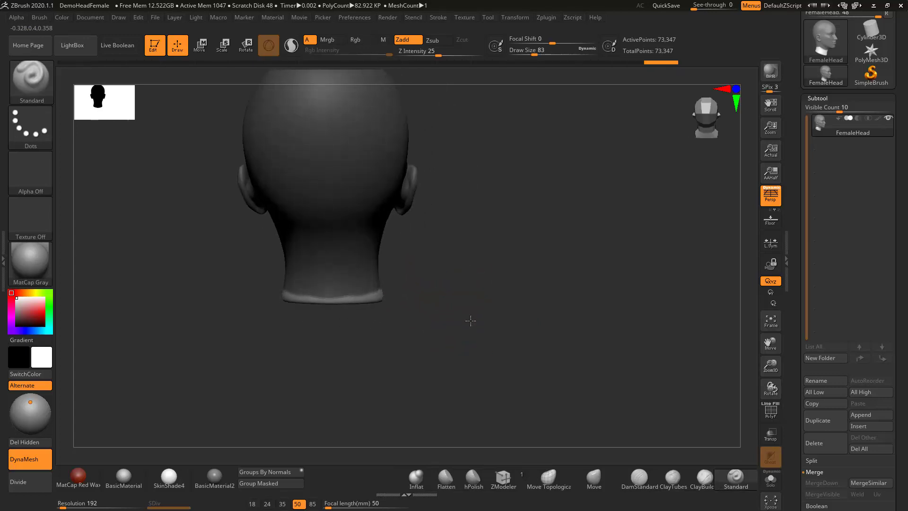
mouse_move(250, 360)
left_mouse_down("ctrl")
mouse_move(395, 310)
mouse_move(416, 286)
mouse_move(411, 293)
left_mouse_up("ctrl")
left_click_drag(468, 345, 422, 346)
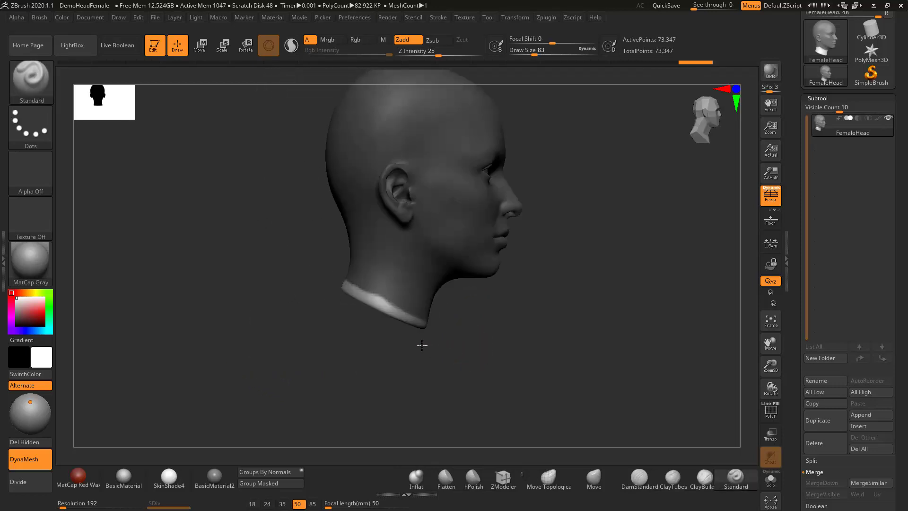
left_click_drag(348, 357, 424, 338)
left_click_drag(250, 350, 417, 291, "ctrl")
left_click_drag(467, 325, 625, 299)
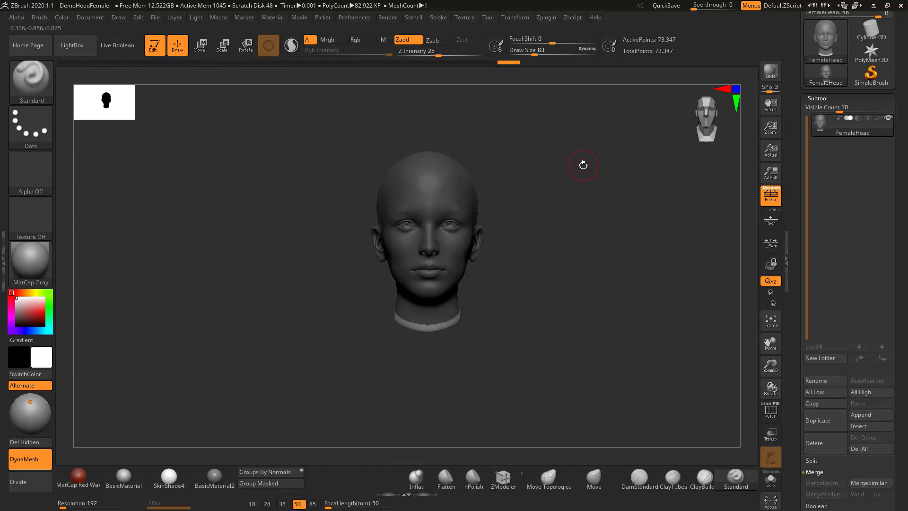
Generate a Subtool Extract preview of the masked head with a thickness of 0.02
left_click(547, 18)
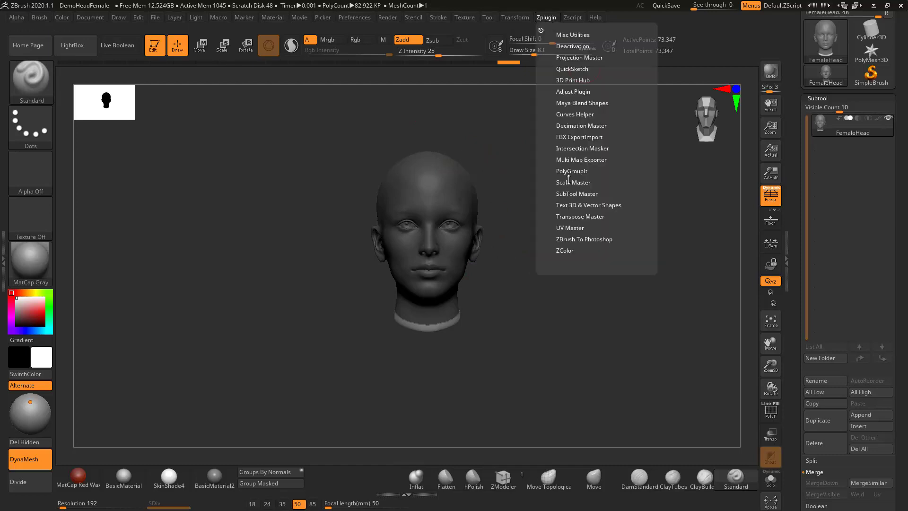
left_click_drag(595, 251, 520, 350, "alt")
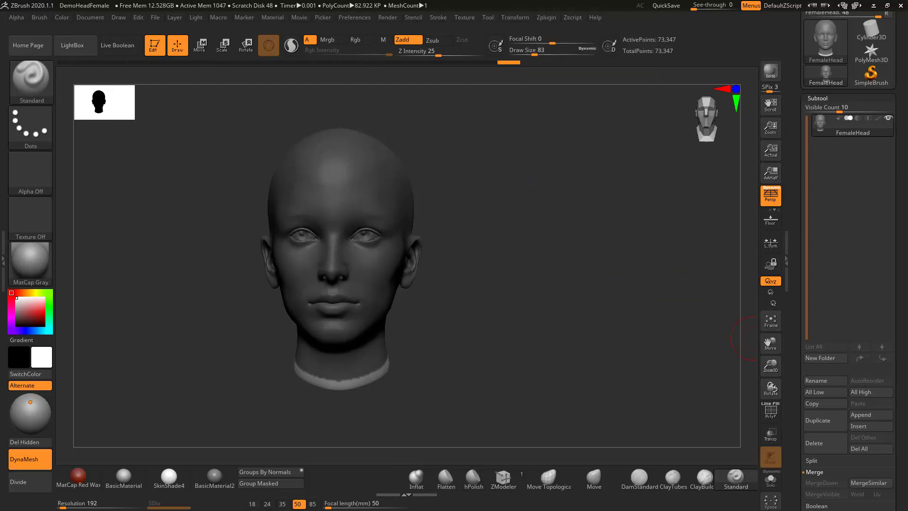
scroll(907, 350, "down", 5)
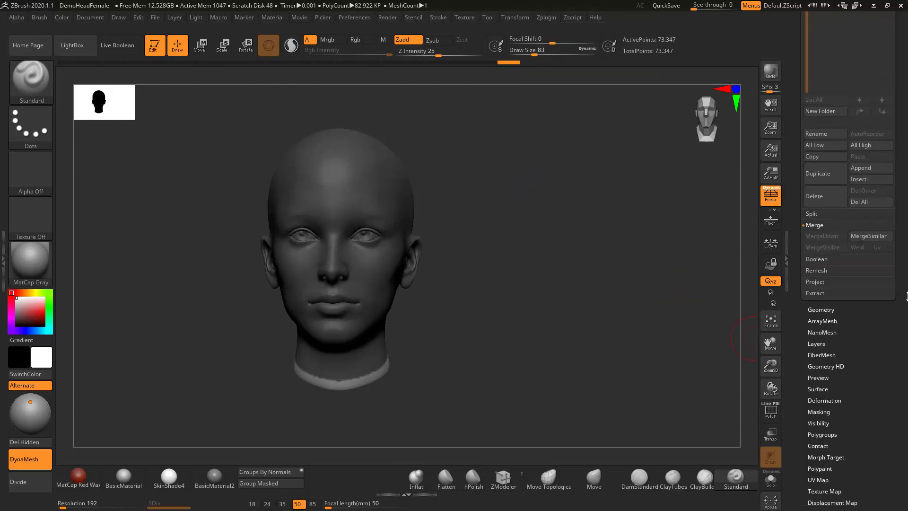
left_click(815, 294)
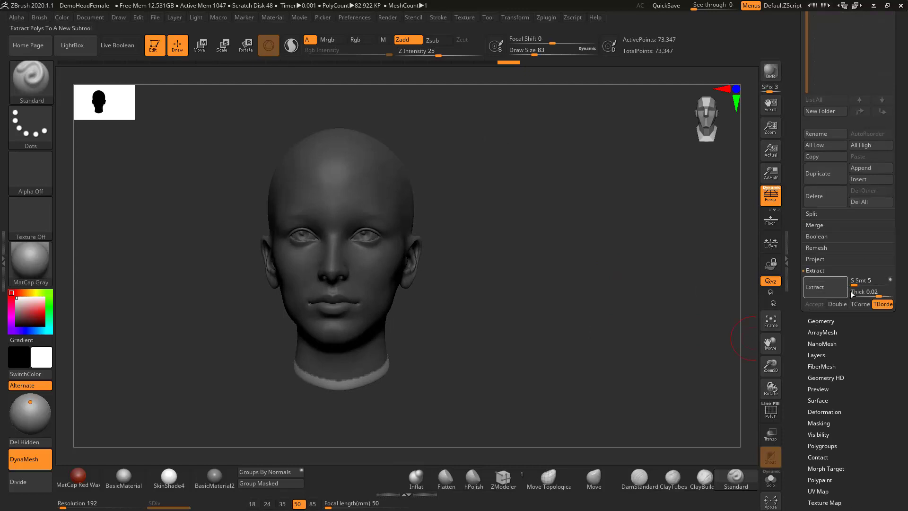
left_click(827, 289)
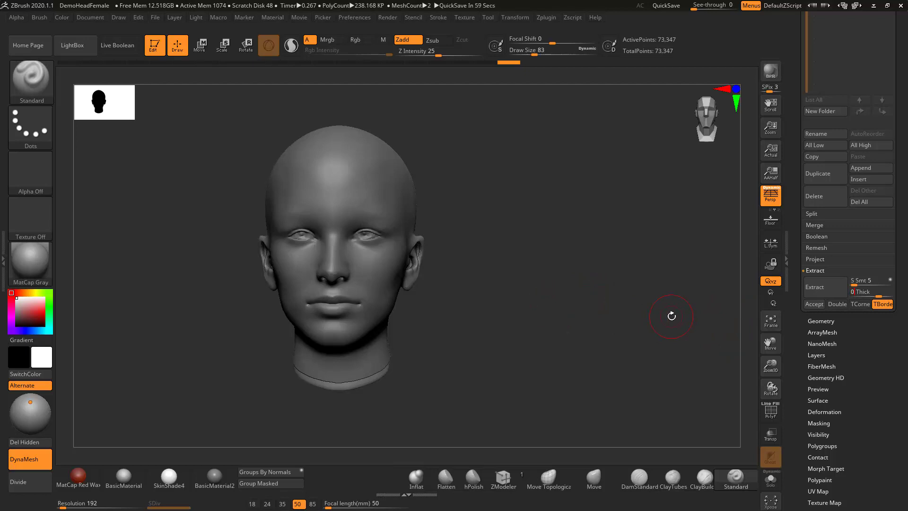
Set the Extract thickness to 0.1 and preview the extracted shell from below the neck
key("Return")
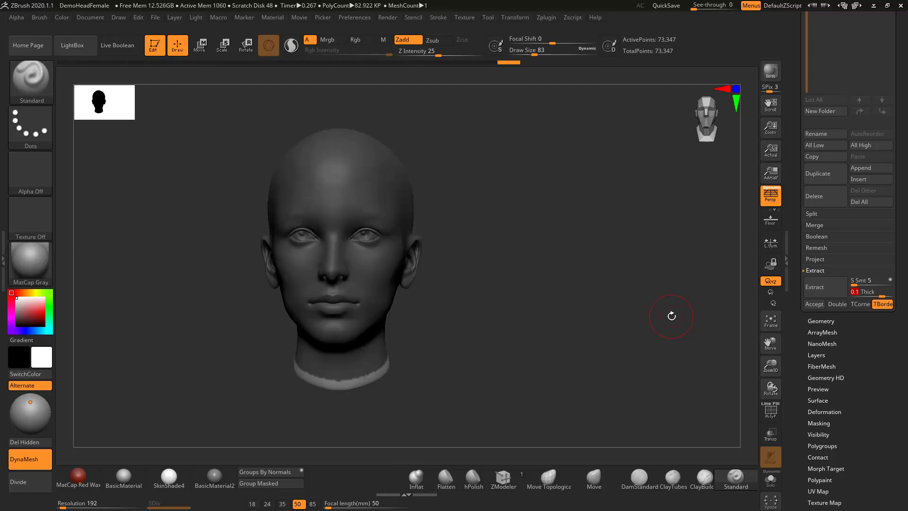
left_click(817, 289)
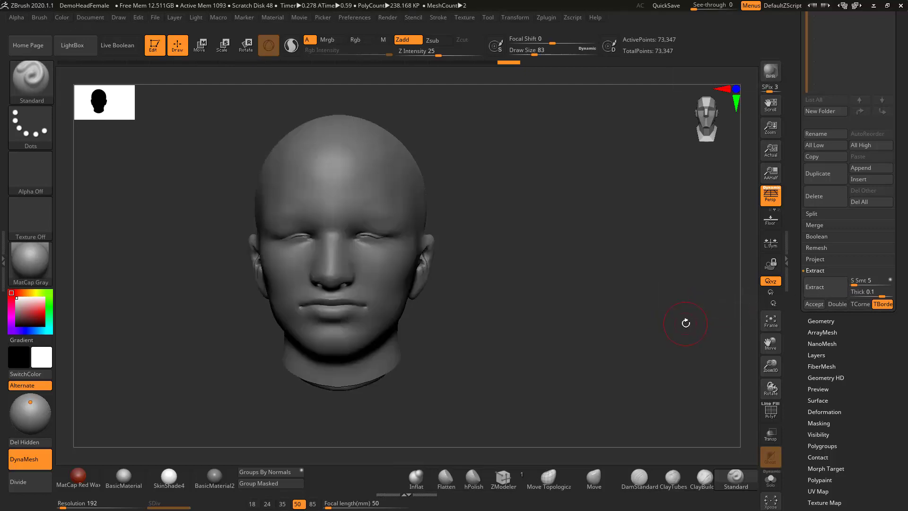
left_click_drag(688, 321, 756, 290)
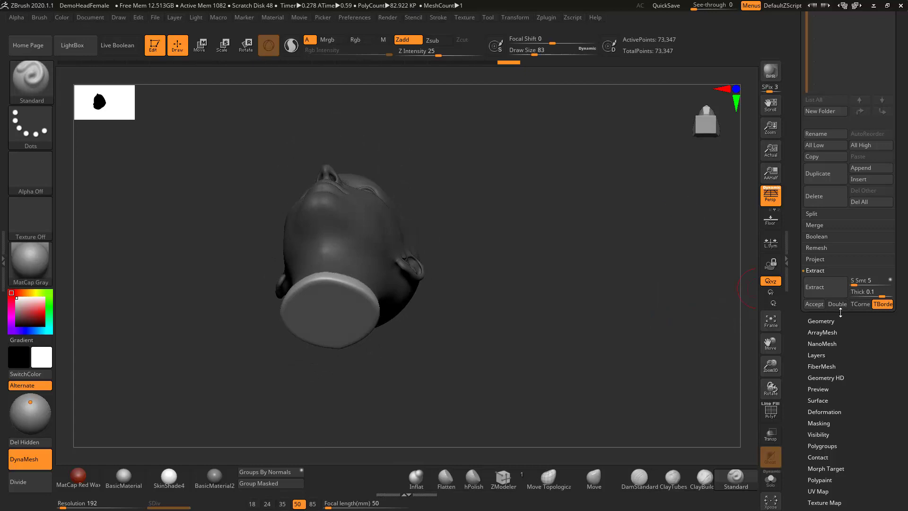
left_click(831, 287)
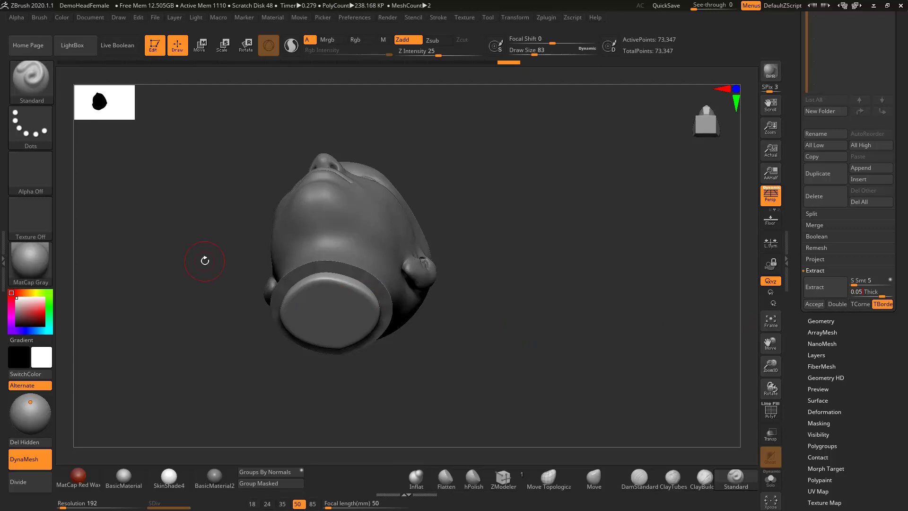
Set the Extract thickness to 0.05 and preview the extracted shell again
left_click(205, 260)
left_click(807, 289)
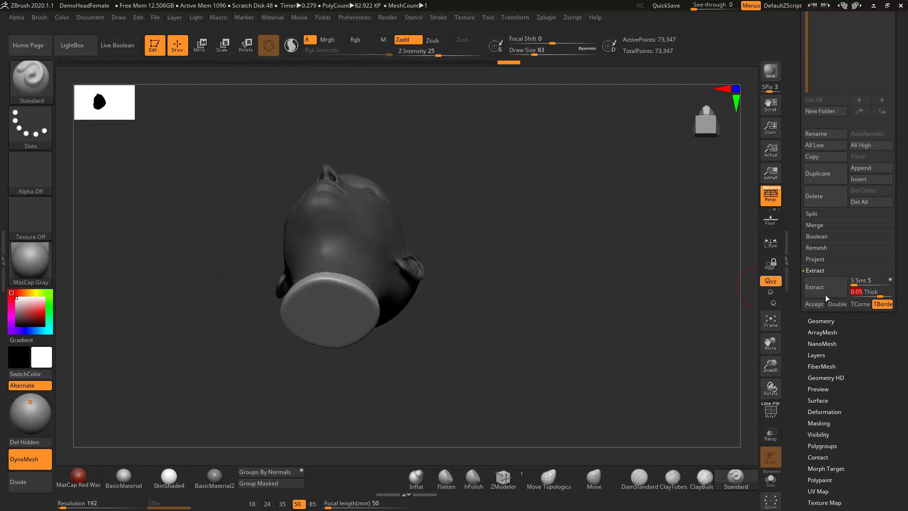
left_click(815, 291)
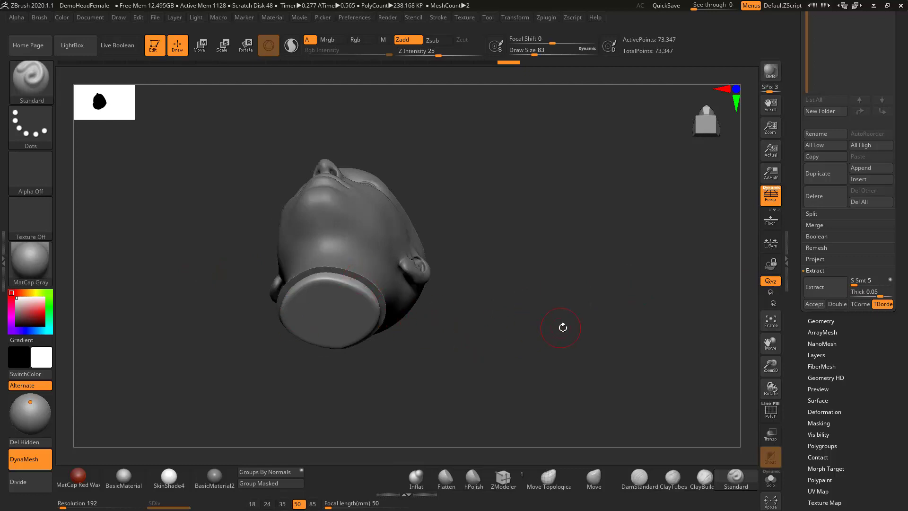
Accept the head extraction with Double enabled and a thickness of 0.02, and clear the mask
left_click(811, 304)
left_click_drag(545, 242, 544, 334)
left_click_drag(527, 224, 562, 316, "ctrl")
Isolate the extracted shell with Solo and examine its wall and hollow interior through the neck opening
mouse_move(507, 278)
left_mouse_down()
mouse_move(558, 288)
mouse_move(563, 325)
mouse_move(599, 300)
left_mouse_up()
left_click(767, 476)
left_click_drag(567, 378, 392, 336)
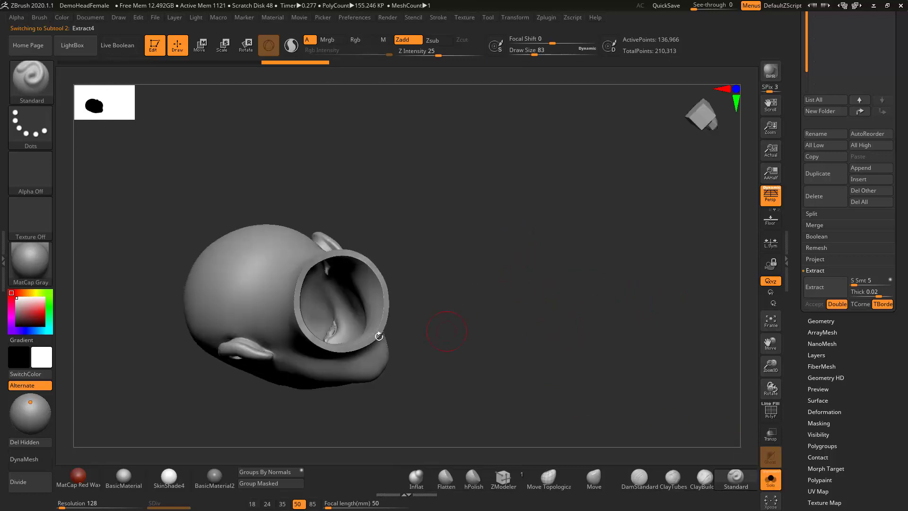
left_click_drag(408, 244, 377, 262)
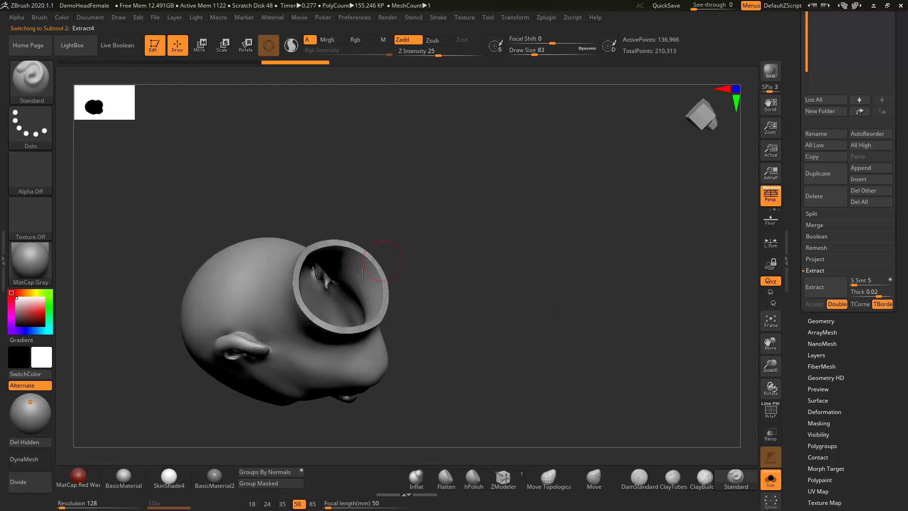
left_click(770, 479)
left_click(770, 480)
left_click_drag(504, 363, 495, 397)
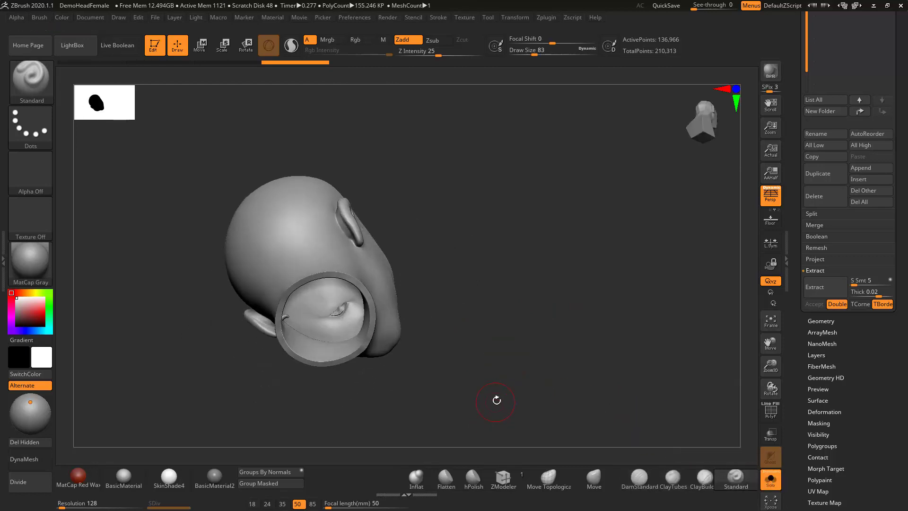
Show both subtools again and turn on transparency with Ghost disabled
left_click(771, 479)
left_click(771, 433)
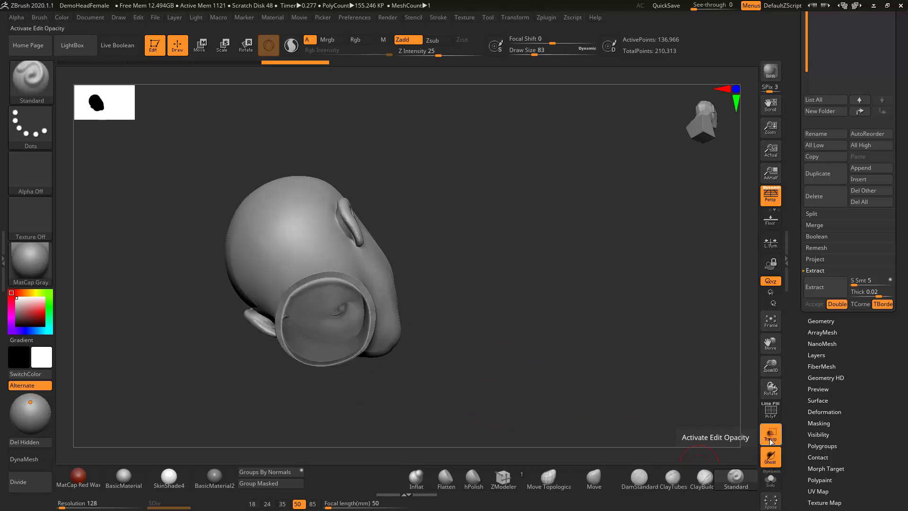
left_click_drag(575, 356, 583, 304)
left_click(771, 457)
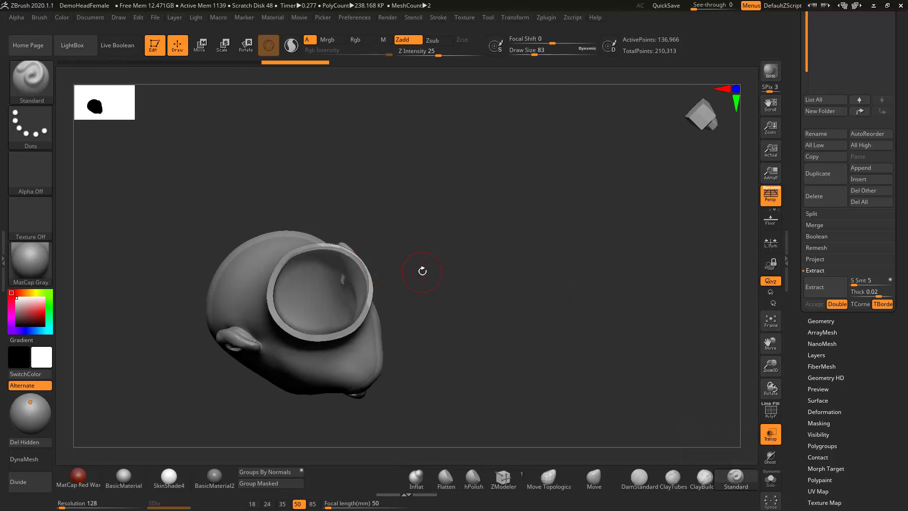
Turn off transparency, bring the face into close view, and undo a trial smoothing stroke on it
left_click_drag(423, 271, 444, 316, "alt")
left_click(771, 434)
left_click_drag(681, 355, 478, 263, "alt")
mouse_move(478, 293)
left_mouse_down()
mouse_move(521, 300)
mouse_move(504, 333)
mouse_move(575, 366)
mouse_move(531, 366)
mouse_move(481, 345)
mouse_move(487, 317)
mouse_move(505, 347)
left_mouse_up()
mouse_move(445, 196)
left_mouse_down("shift")
mouse_move(357, 201)
mouse_move(493, 265)
left_mouse_up("shift")
key("ctrl+z")
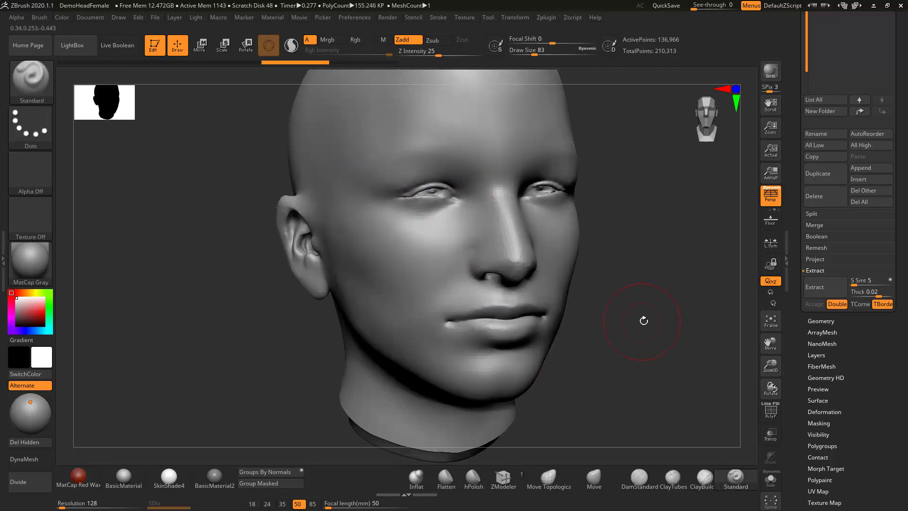
Convert the extracted shell to DynaMesh at a resolution of 480
left_click_drag(906, 98, 907, 71)
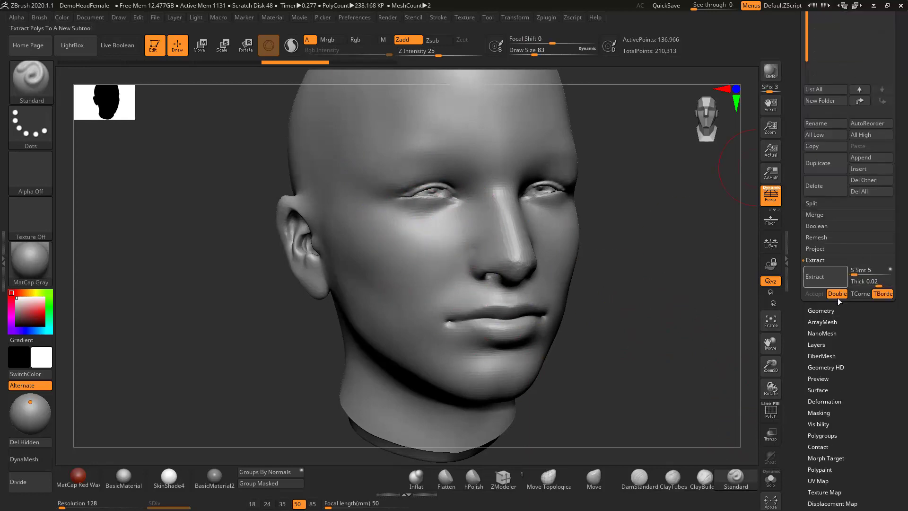
left_click(819, 310)
left_click_drag(879, 218, 874, 342)
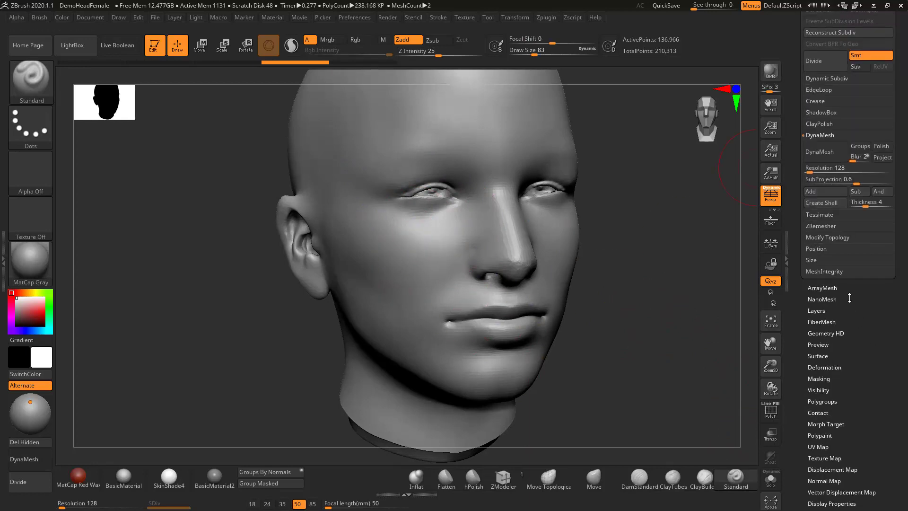
left_click_drag(810, 171, 817, 172)
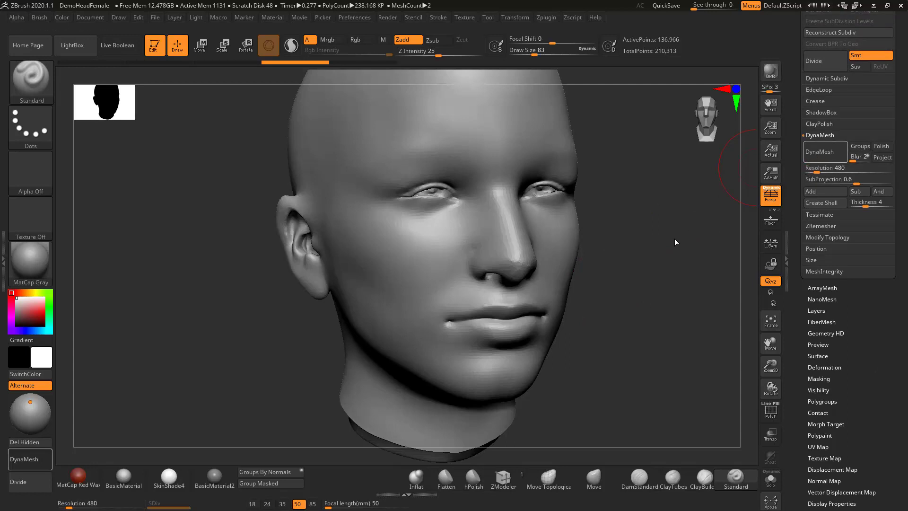
Smooth the facial features and ear of the DynaMesh shell with the Smooth brush
key("shift")
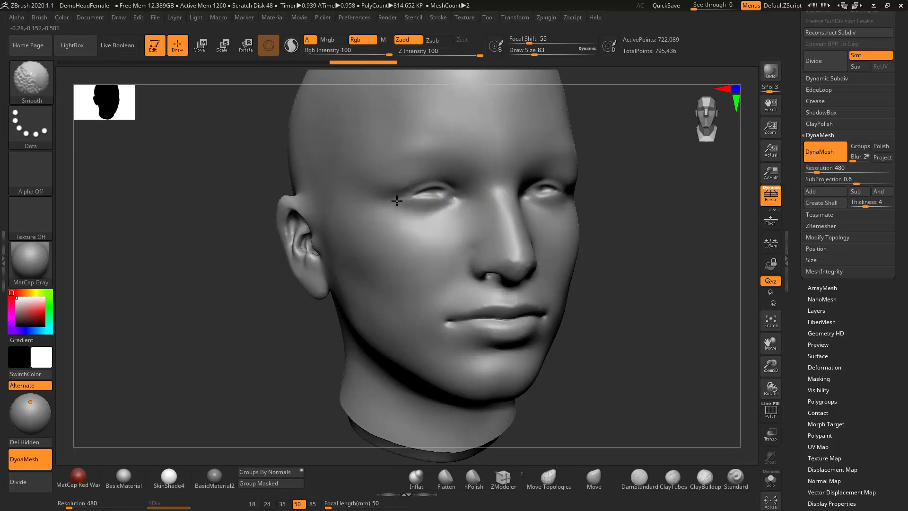
mouse_move(503, 260)
left_mouse_down("shift")
mouse_move(487, 318)
mouse_move(454, 317)
left_mouse_up("shift")
left_click_drag(322, 279, 290, 262, "shift")
left_click_drag(213, 296, 390, 342)
left_click_drag(641, 360, 597, 379, "alt")
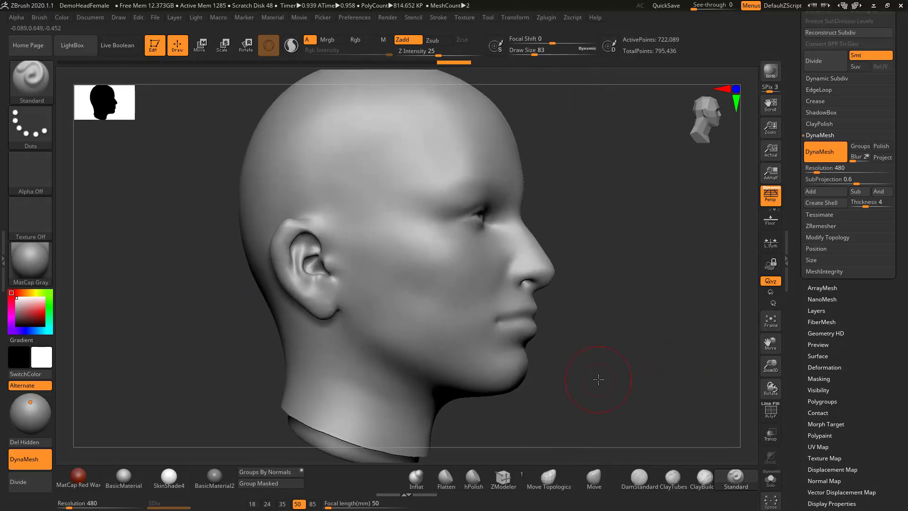
Select the ClayTubes brush, try filling the ear cavity with it, and undo the strokes
left_click(666, 476)
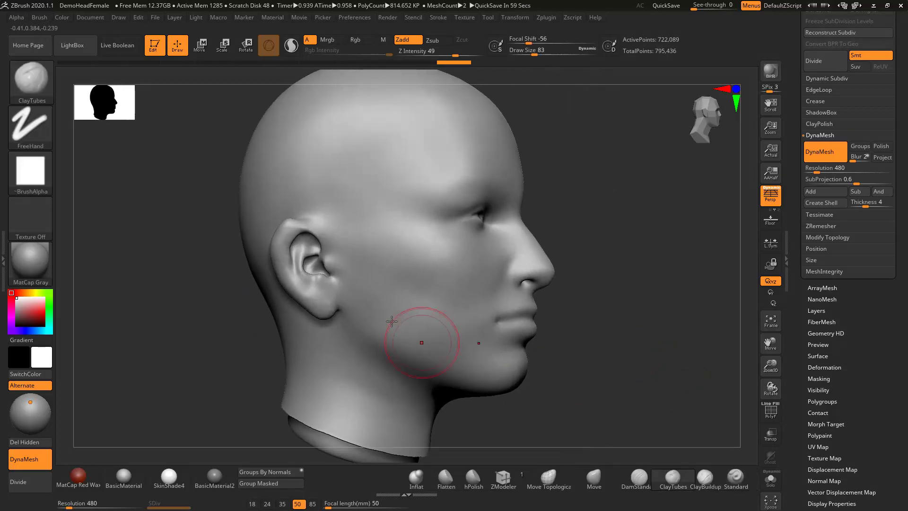
left_click_drag(305, 251, 318, 267)
key("ctrl+z")
key("ctrl+z")
key("ctrl+z")
key("ctrl+z")
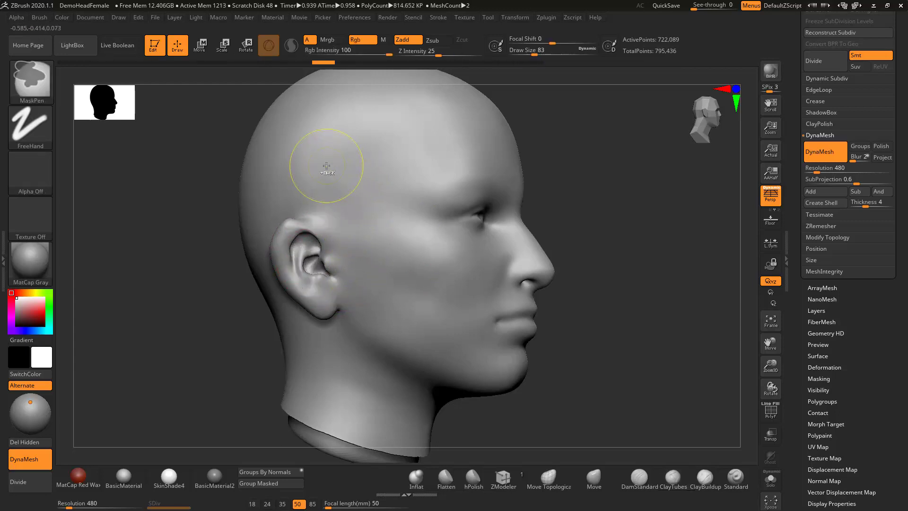
Enable BackfaceMask in the ClayTubes brush's auto masking settings
left_click(41, 19)
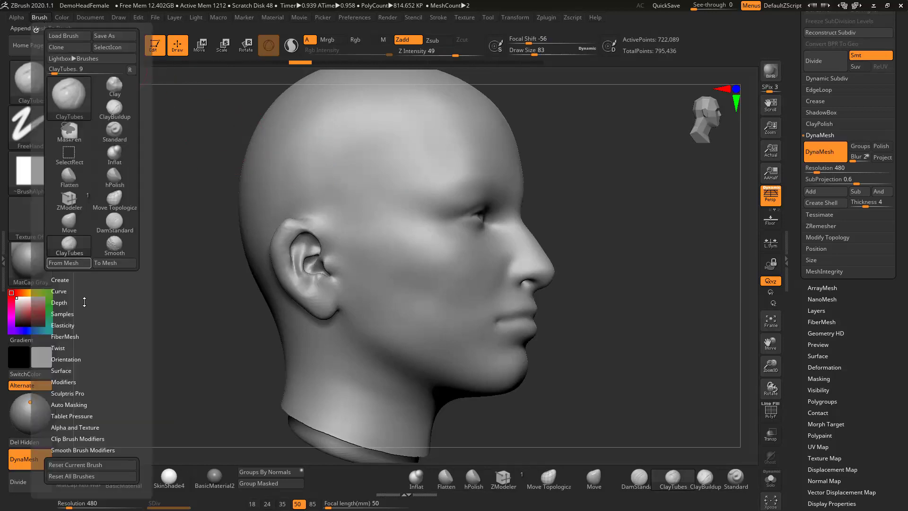
scroll(104, 306, "down", 3)
left_click(77, 340)
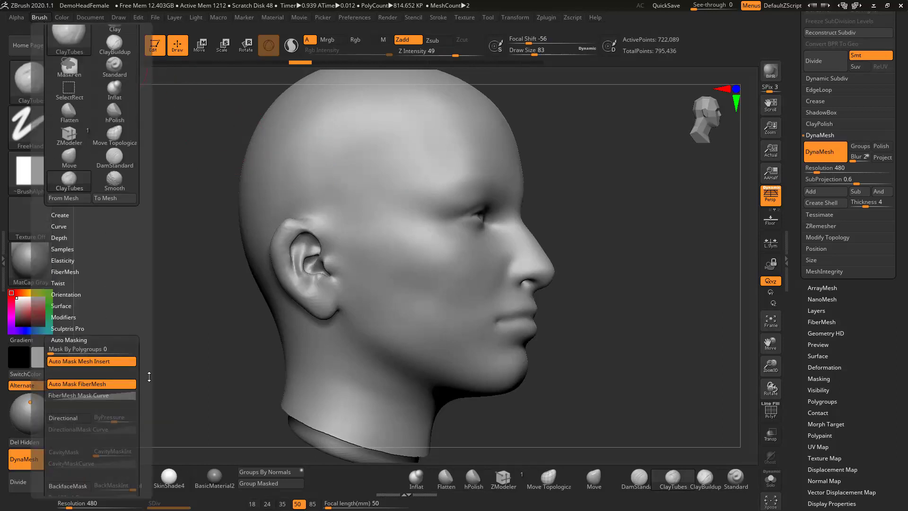
scroll(108, 321, "down", 3)
left_click(75, 431)
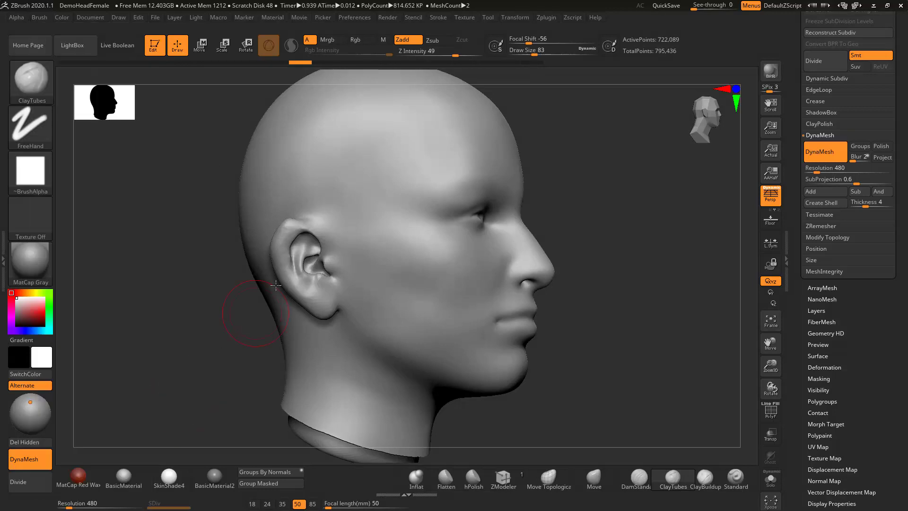
Fill the ear cavity with ClayTubes strokes, update the DynaMesh, and smooth the filled area
mouse_move(319, 283)
left_mouse_down()
mouse_move(303, 272)
mouse_move(311, 243)
left_mouse_up()
mouse_move(308, 279)
left_mouse_down()
mouse_move(311, 242)
mouse_move(316, 256)
left_mouse_up()
left_click_drag(191, 330, 215, 400, "ctrl")
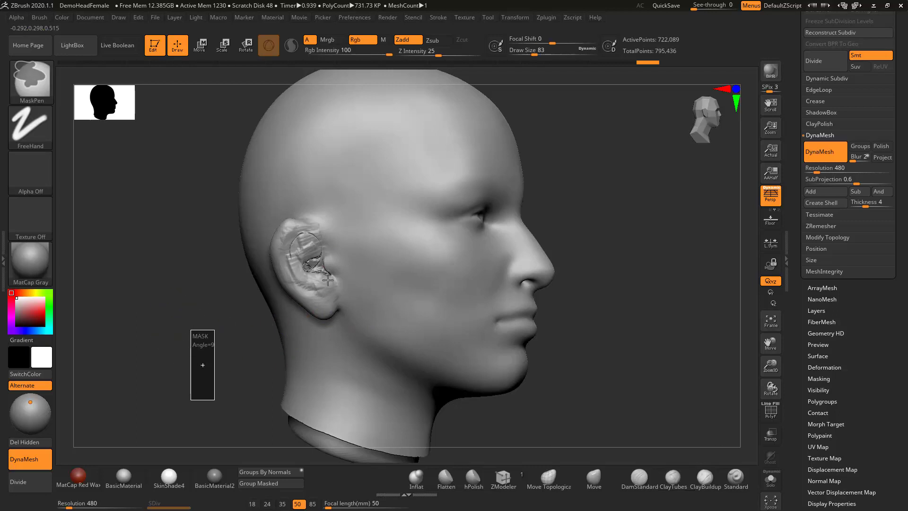
left_click_drag(319, 283, 294, 261, "shift")
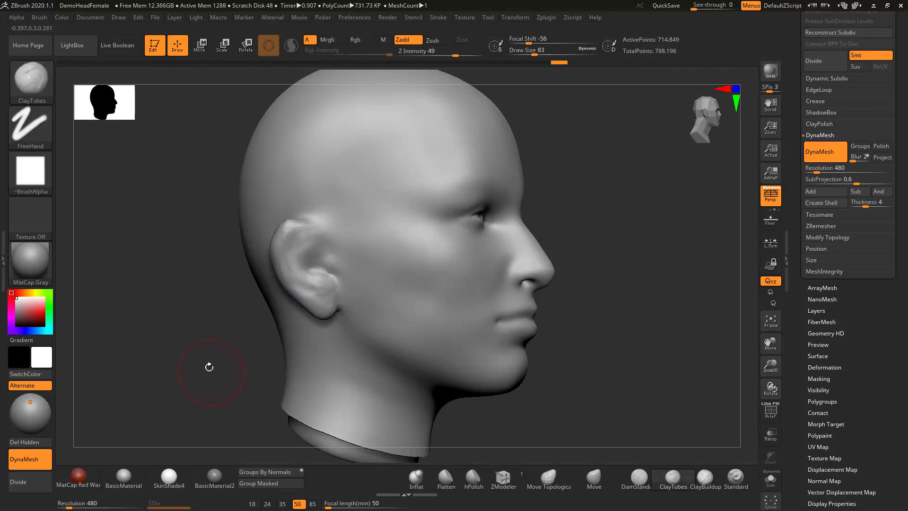
Build up clay in the gap behind the ear, update the DynaMesh, and smooth the transition
left_click_drag(203, 369, 281, 284)
mouse_move(291, 248)
left_mouse_down()
mouse_move(295, 308)
mouse_move(306, 322)
mouse_move(289, 230)
mouse_move(301, 229)
mouse_move(303, 265)
left_mouse_up()
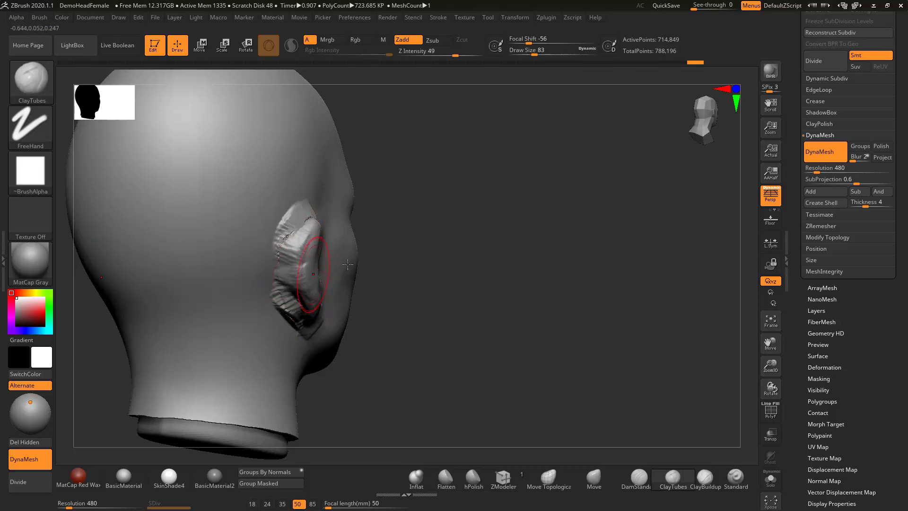
left_click_drag(445, 223, 443, 297, "ctrl")
mouse_move(310, 218)
left_mouse_down("shift")
mouse_move(286, 221)
mouse_move(287, 310)
left_mouse_up("shift")
Fill the eye area with ClayTubes and smooth it into the surrounding face
left_click_drag(482, 270, 331, 246)
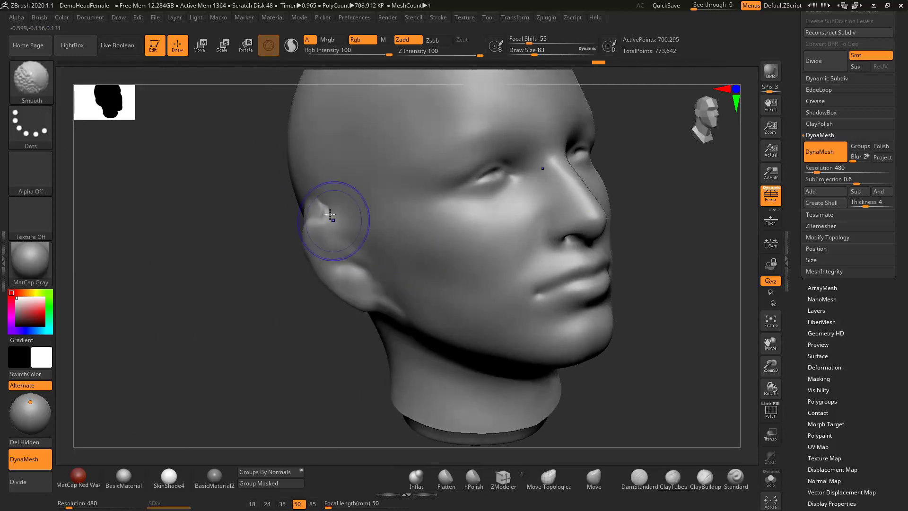
left_click_drag(511, 175, 492, 182)
left_click_drag(492, 182, 476, 195, "shift")
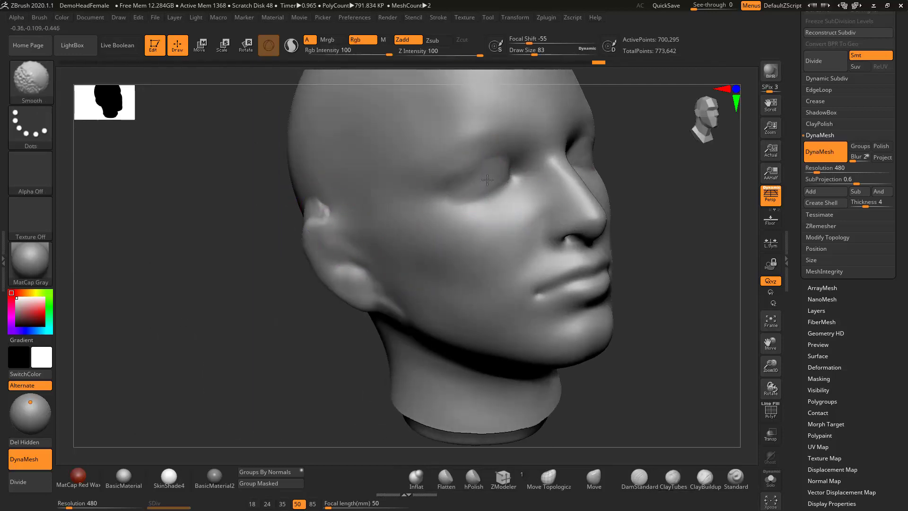
Smooth the underside of the nose, update the DynaMesh, and smooth the ear further
left_click_drag(289, 337, 361, 317, "alt")
mouse_move(608, 240)
left_mouse_down("alt")
mouse_move(534, 268)
mouse_move(551, 190)
mouse_move(496, 208)
mouse_move(503, 204)
left_mouse_up("alt")
left_click_drag(503, 204, 500, 202, "shift")
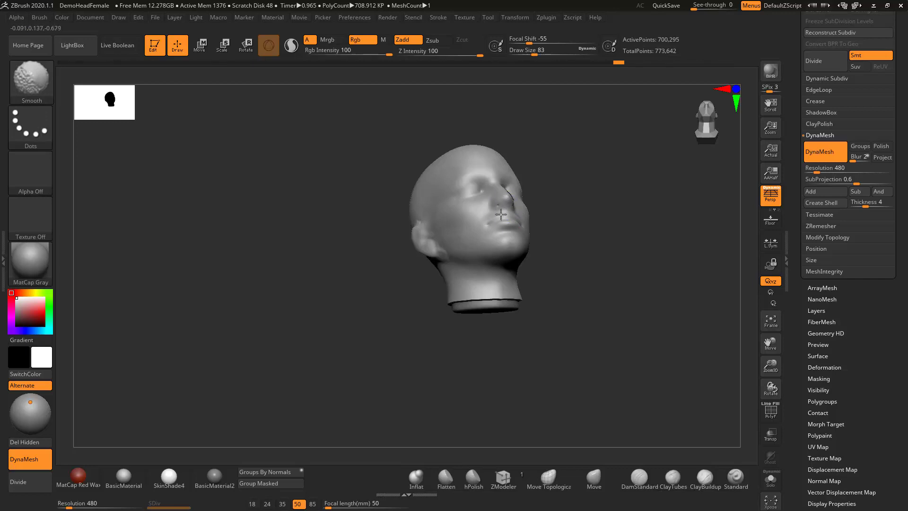
left_click_drag(576, 181, 569, 275, "ctrl")
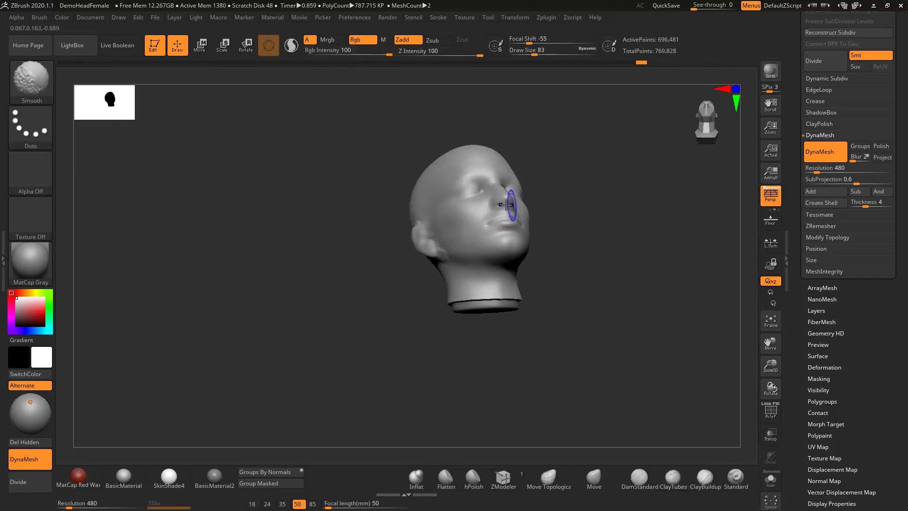
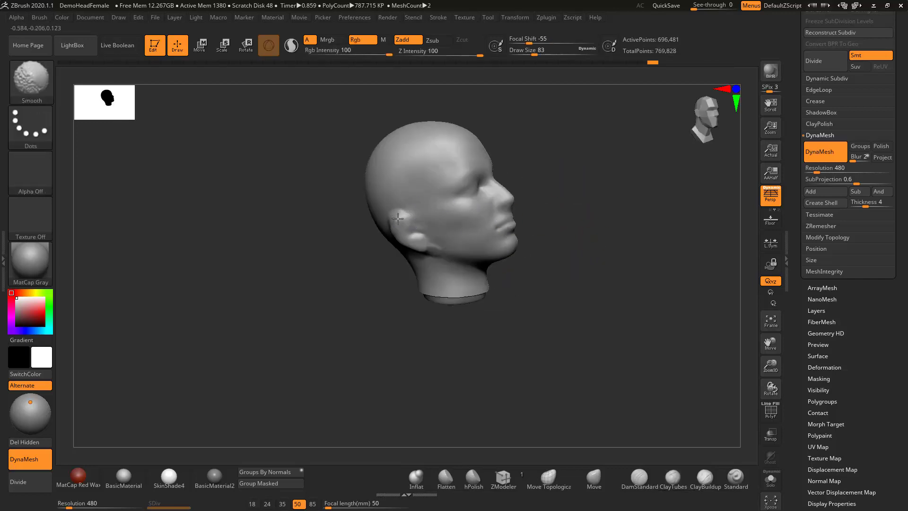
left_click_drag(549, 203, 603, 190)
left_click_drag(395, 246, 402, 286, "shift")
Isolate the shell with Solo to examine it from below, and show both subtools again
mouse_move(555, 229)
left_mouse_down()
mouse_move(551, 303)
mouse_move(533, 203)
mouse_move(527, 314)
mouse_move(582, 263)
mouse_move(535, 329)
left_mouse_up()
mouse_move(601, 226)
left_mouse_down("alt")
mouse_move(550, 288)
mouse_move(588, 315)
mouse_move(586, 286)
mouse_move(551, 268)
mouse_move(561, 162)
mouse_move(582, 154)
mouse_move(570, 153)
left_mouse_up("alt")
left_click(771, 480)
key("shift")
mouse_move(548, 242)
left_mouse_down()
mouse_move(543, 278)
mouse_move(567, 326)
left_mouse_up()
left_click(770, 480)
left_click_drag(605, 243, 548, 389, "alt")
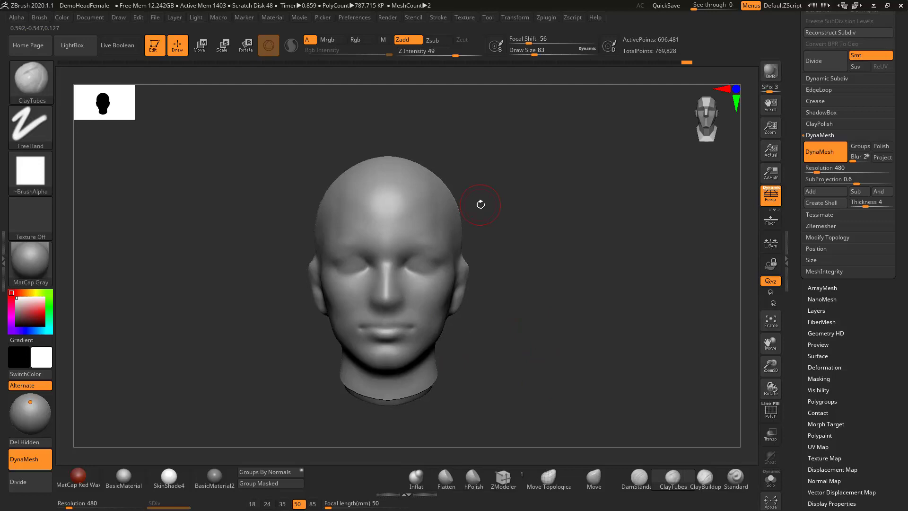
Append a Cube3D primitive as a new subtool and make it the active subtool
left_click_drag(901, 198, 893, 241)
left_click_drag(666, 315, 541, 341)
left_click_drag(635, 336, 380, 118, "alt")
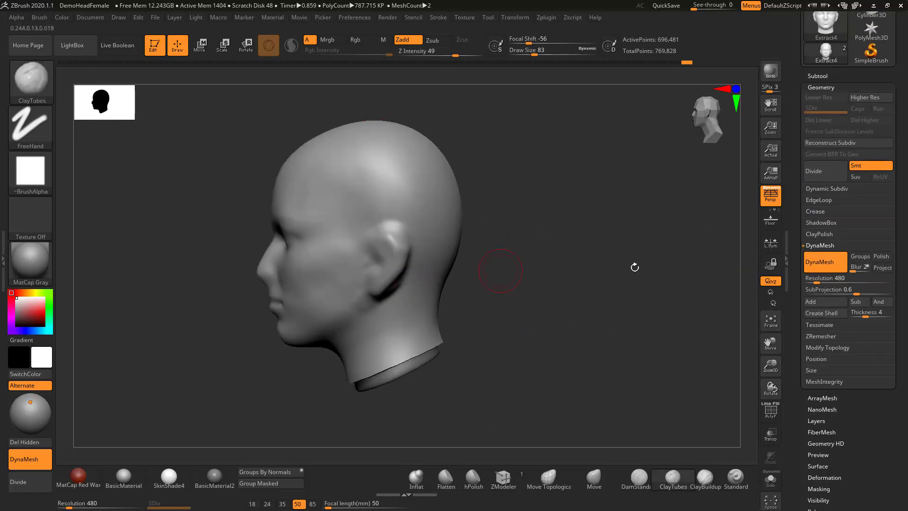
left_click_drag(602, 287, 609, 265, "alt")
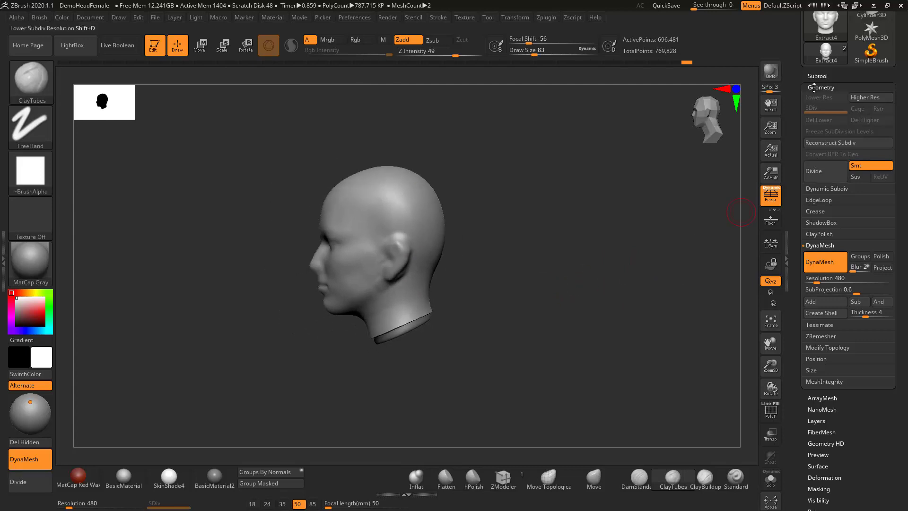
left_click_drag(629, 233, 606, 256, "alt")
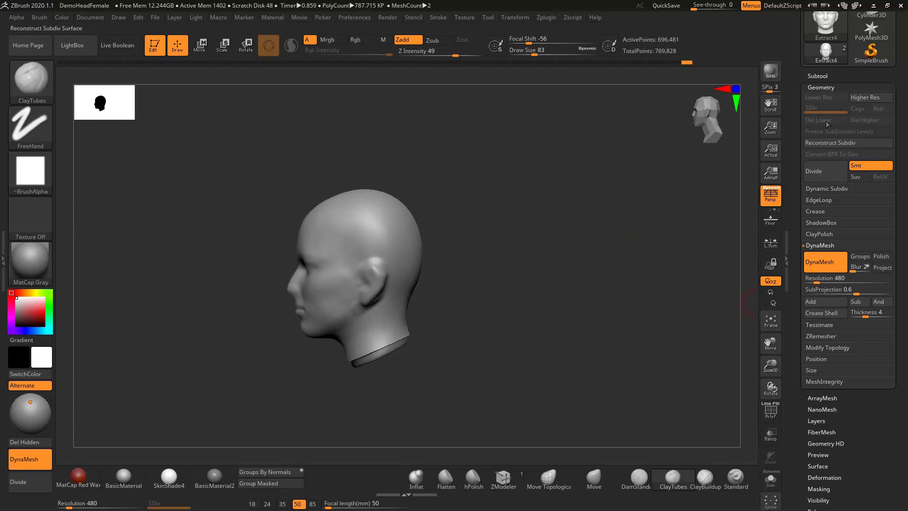
left_click(811, 76)
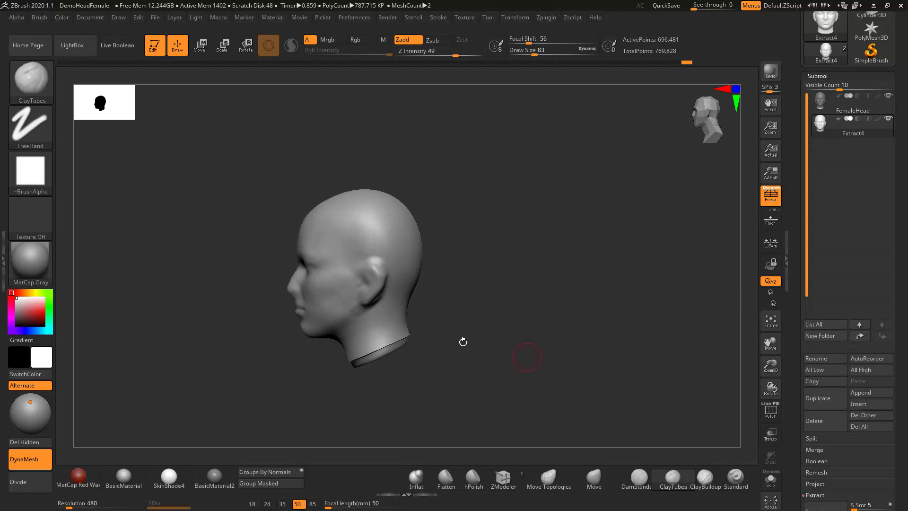
left_click(868, 394)
mouse_move(583, 315)
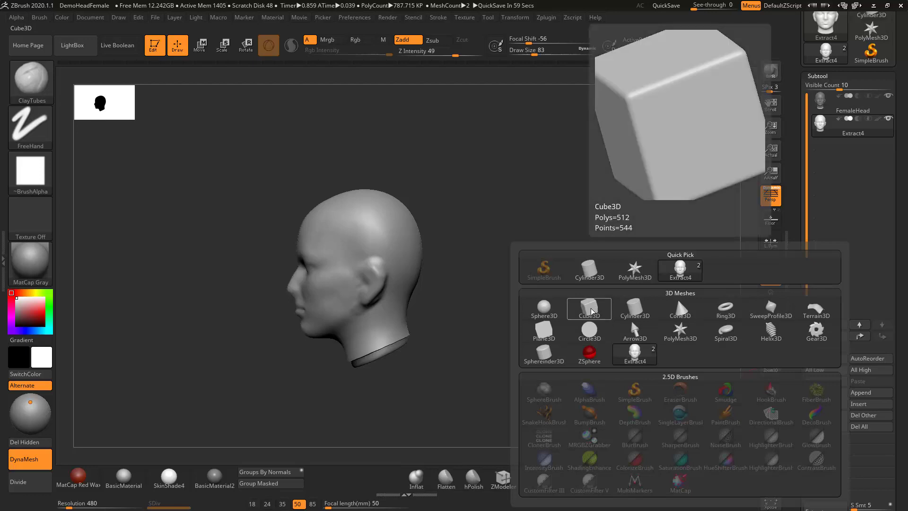
left_click(591, 311)
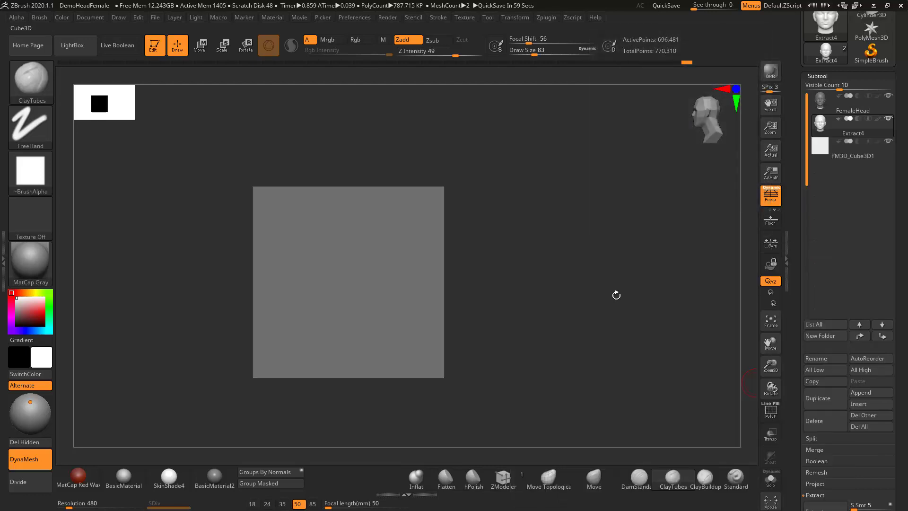
left_click(823, 147)
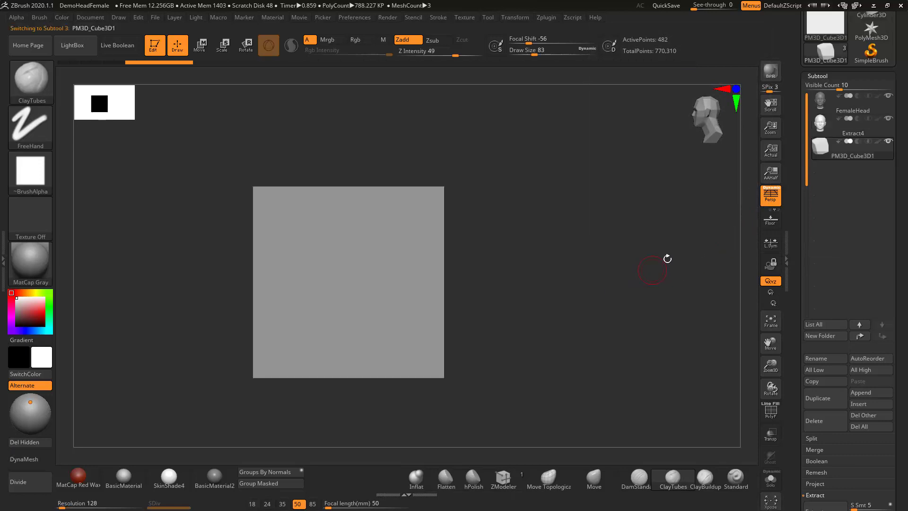
Move the cube over the back of the head and tilt it so its front face cuts diagonally behind the face
left_click_drag(649, 266, 588, 249, "alt")
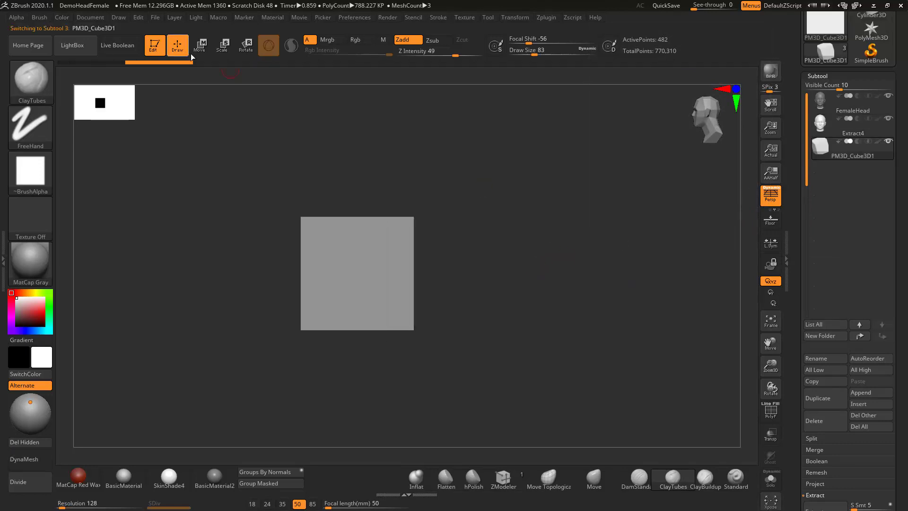
left_click(204, 49)
left_click_drag(299, 281, 367, 282)
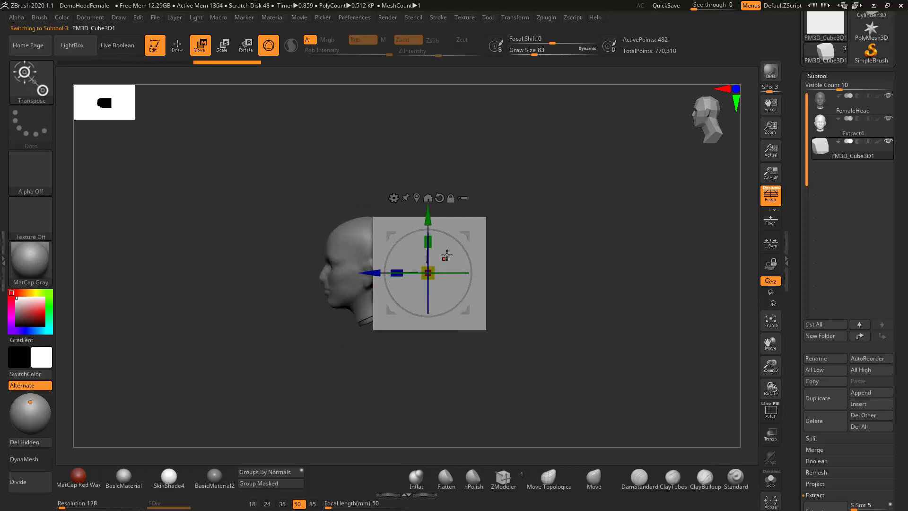
left_click_drag(430, 273, 447, 205)
left_click_drag(505, 332, 593, 315)
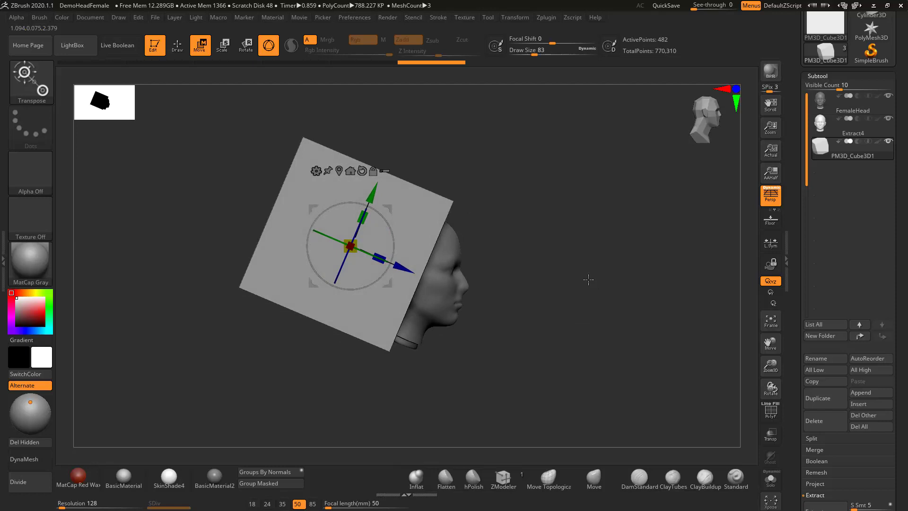
Turn on Live Boolean, return to Draw mode, and set the cube subtool to subtract from the head
left_click(121, 45)
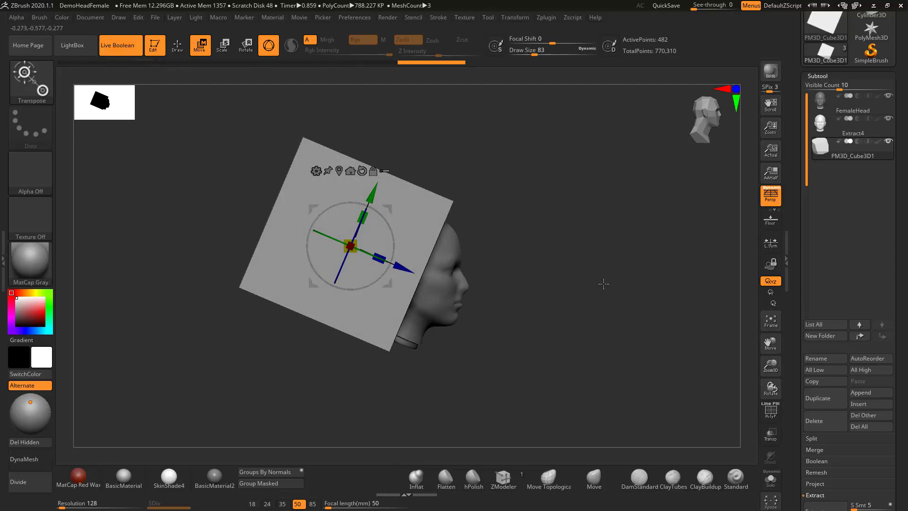
left_click(179, 47)
mouse_move(840, 135)
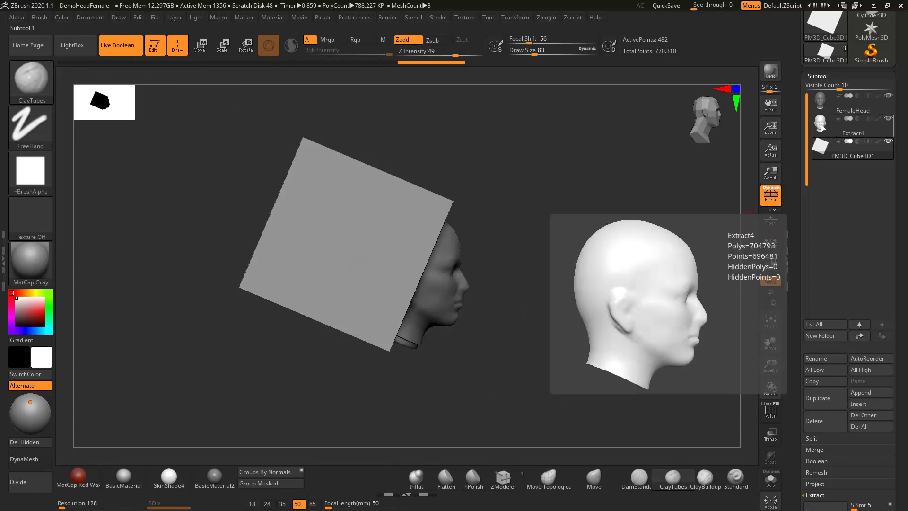
left_click(864, 148)
left_click(859, 142)
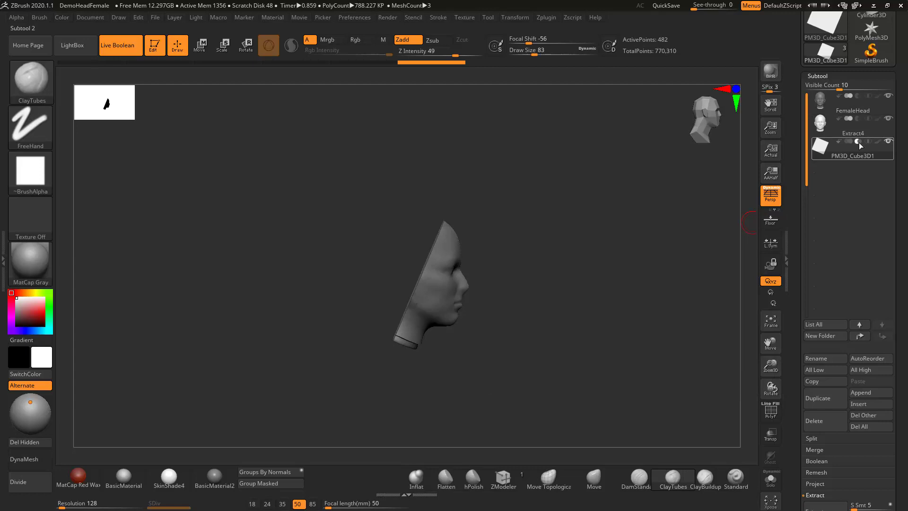
Make the original FemaleHead the active subtool and isolate it with Solo to check the full head
mouse_move(593, 238)
left_mouse_down()
mouse_move(581, 241)
mouse_move(597, 240)
left_mouse_up()
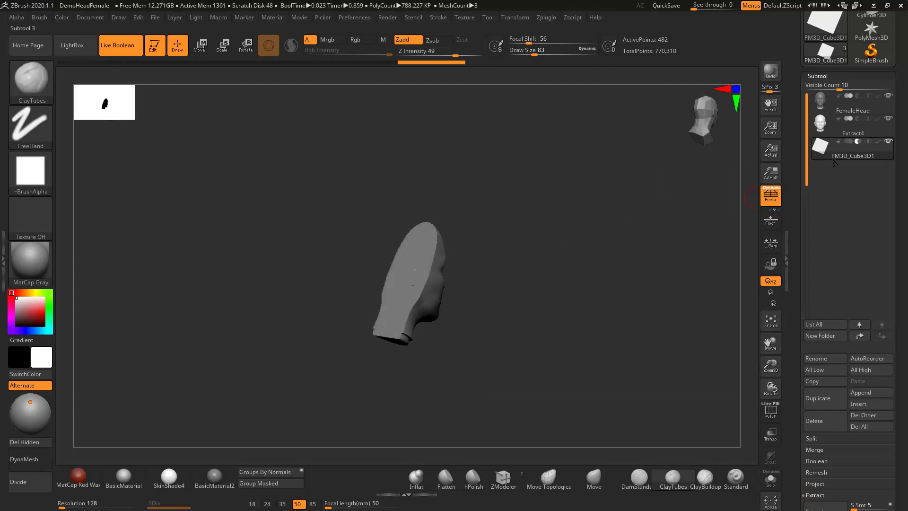
left_click(824, 106)
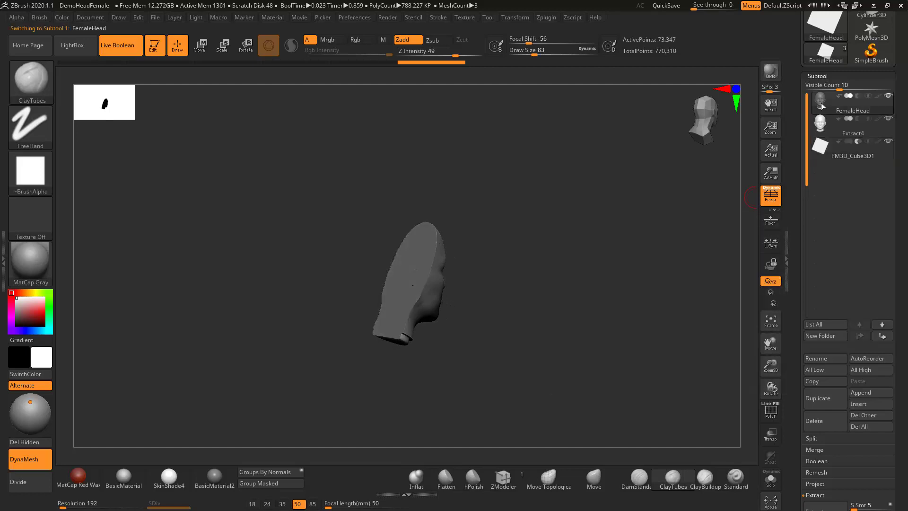
left_click_drag(625, 251, 643, 242)
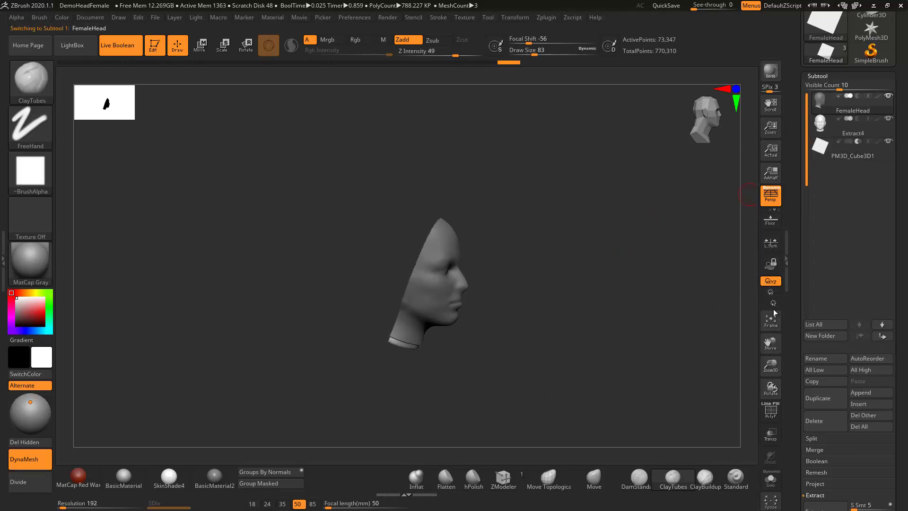
left_click(771, 481)
left_click_drag(596, 261, 650, 381, "ctrl")
left_click_drag(594, 324, 652, 292)
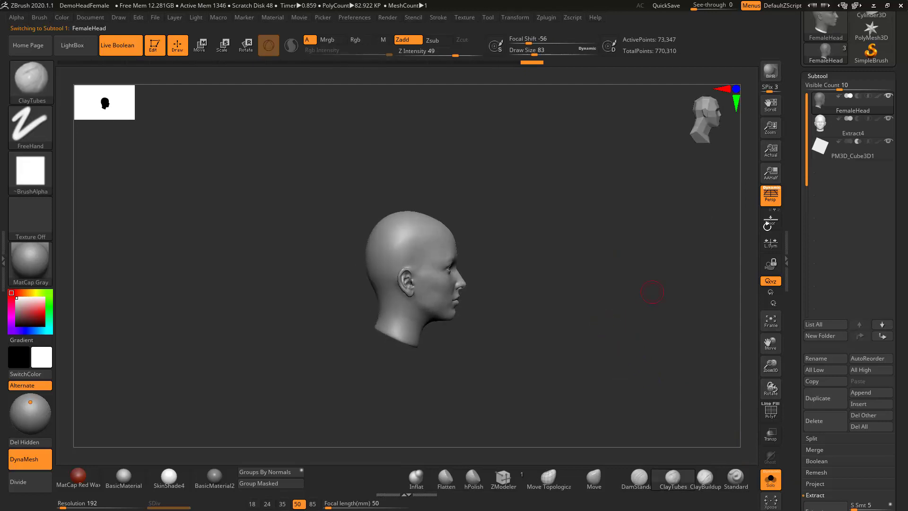
Place FemaleHead below Extract4 in the subtool order, show all subtools again, and set FemaleHead to subtract from the shell
left_click(881, 337)
mouse_move(823, 101)
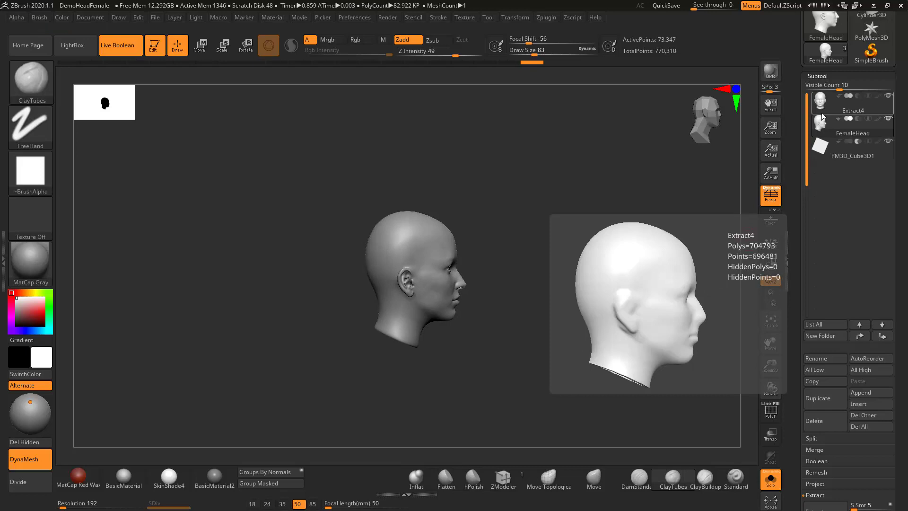
mouse_move(822, 124)
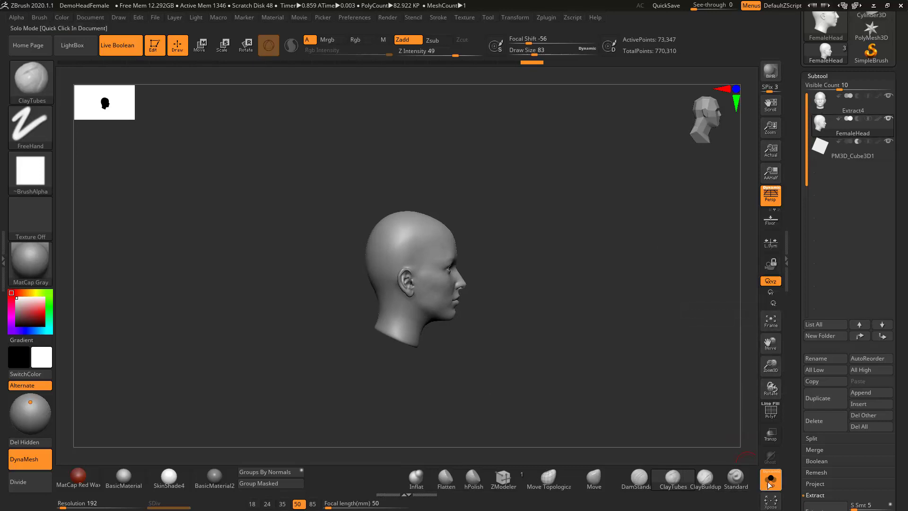
left_click(770, 479)
left_click_drag(623, 230, 750, 175)
left_click(858, 118)
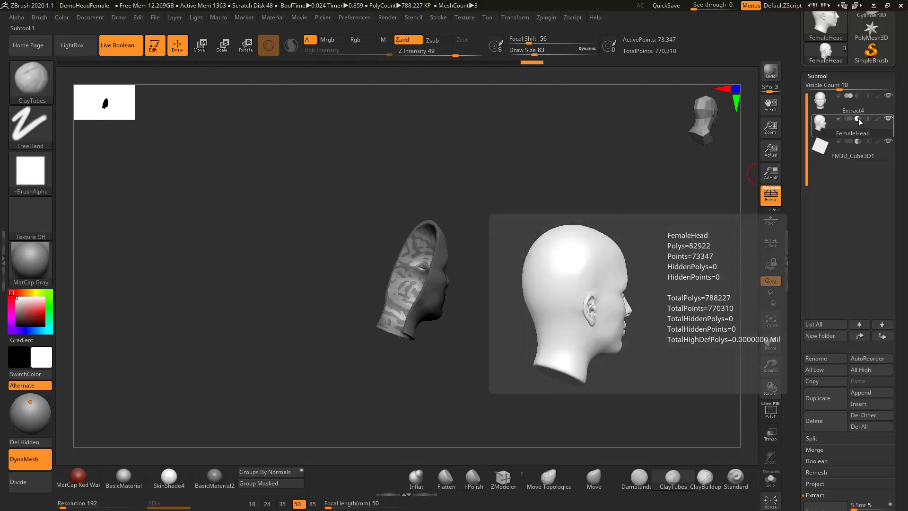
left_click_drag(590, 261, 633, 262)
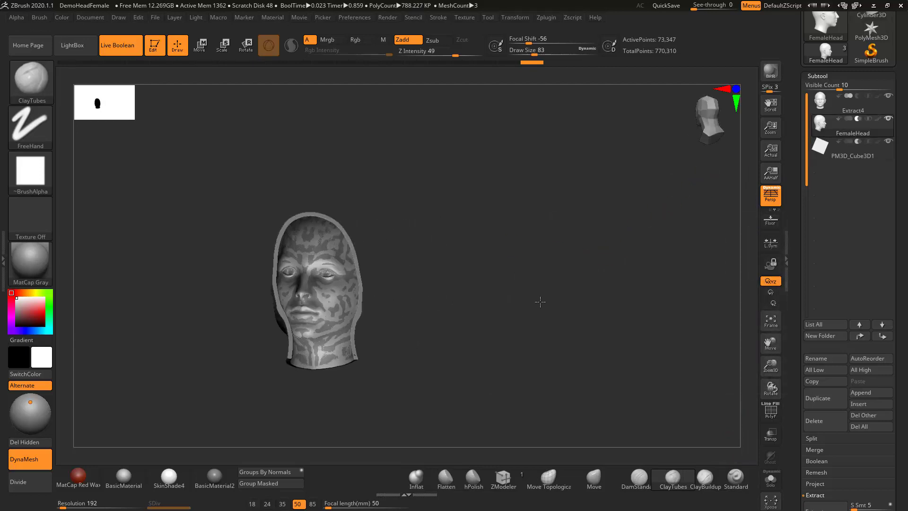
left_click_drag(540, 301, 565, 329)
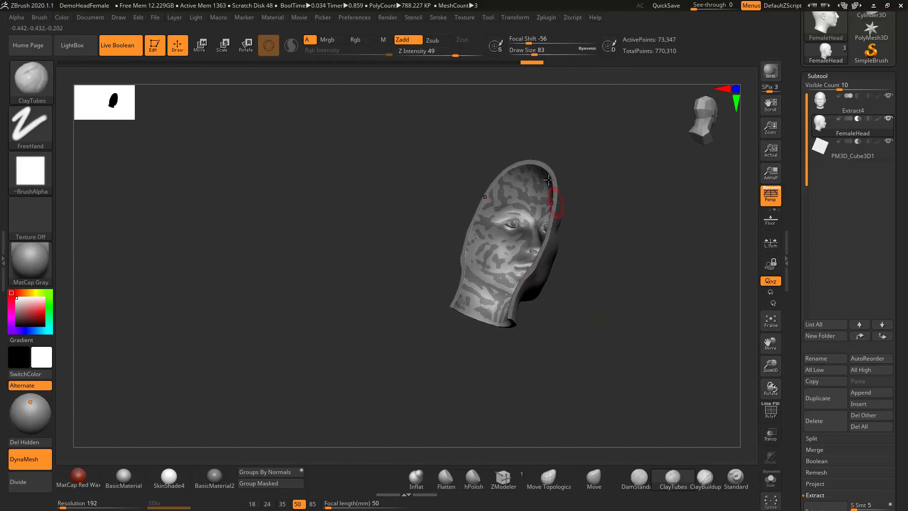
left_click_drag(683, 258, 601, 299)
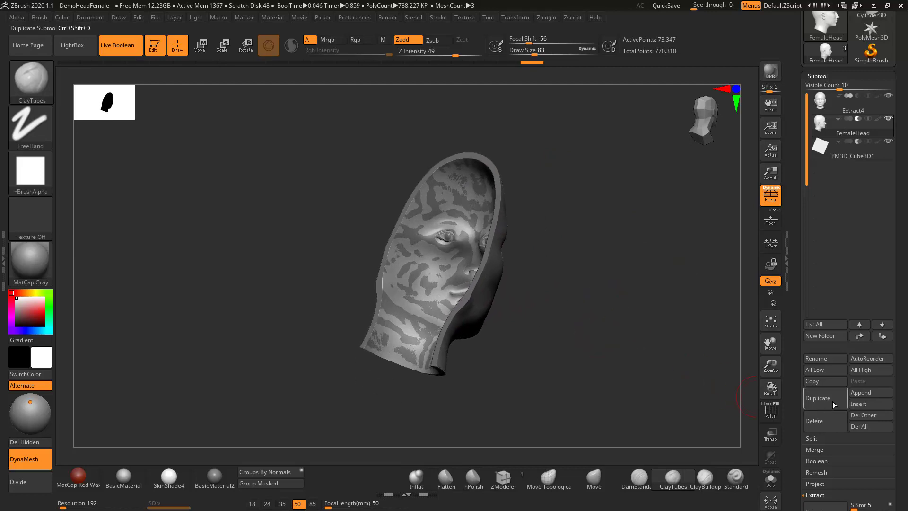
Append a Cylinder3D primitive as a new subtool and make it the active subtool
left_click(857, 393)
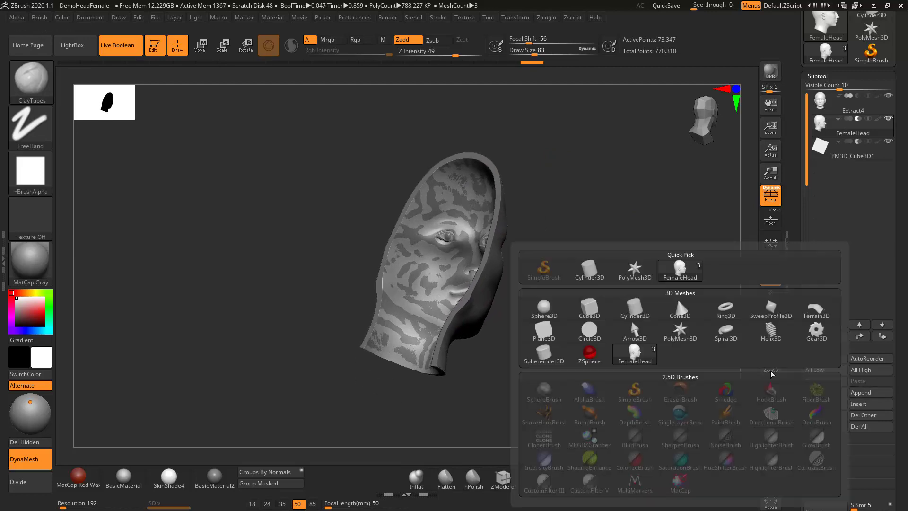
left_click(636, 311)
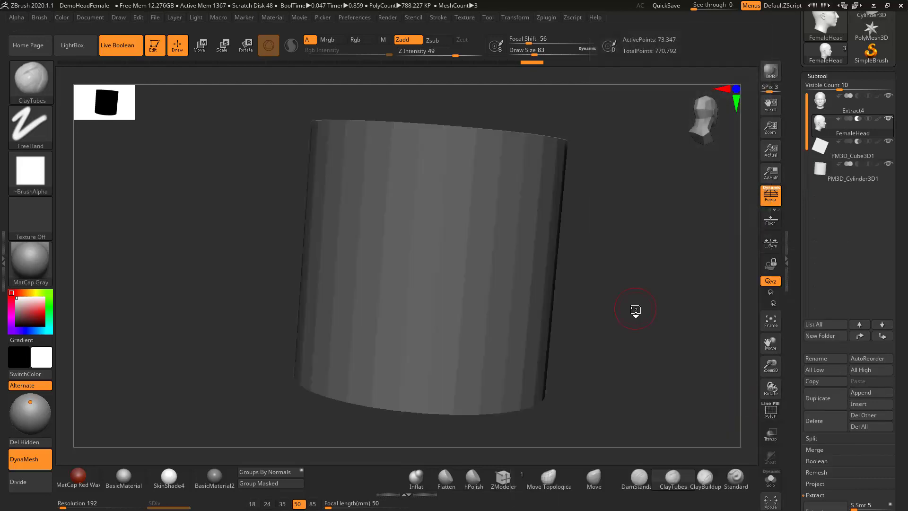
left_click(829, 171)
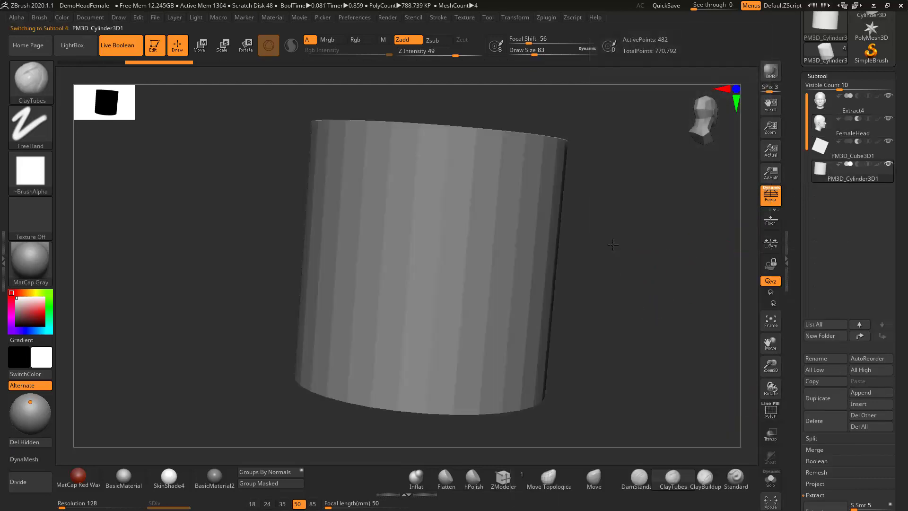
key("f")
left_click_drag(653, 288, 637, 350, "alt")
Open the cylinder's crease settings and subdivide it up to subdivision level 4
left_click_drag(903, 413, 903, 253)
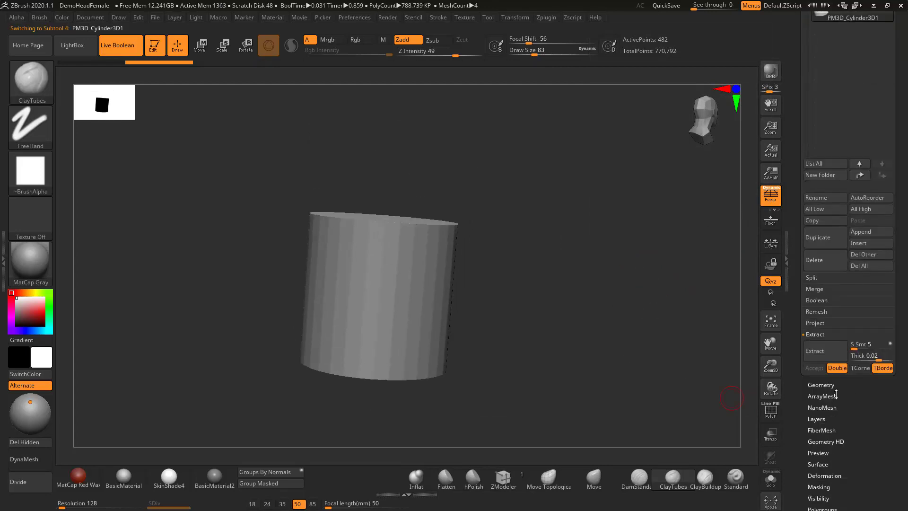
left_click(832, 385)
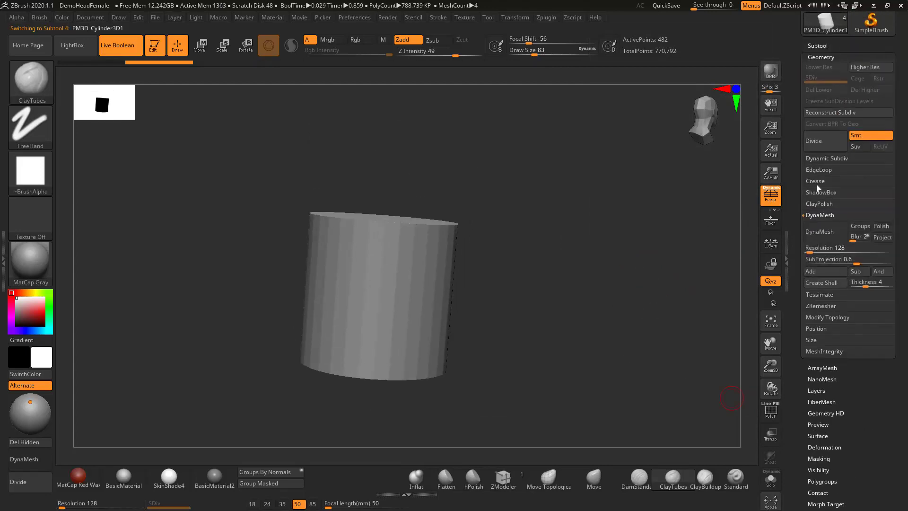
left_click(824, 189)
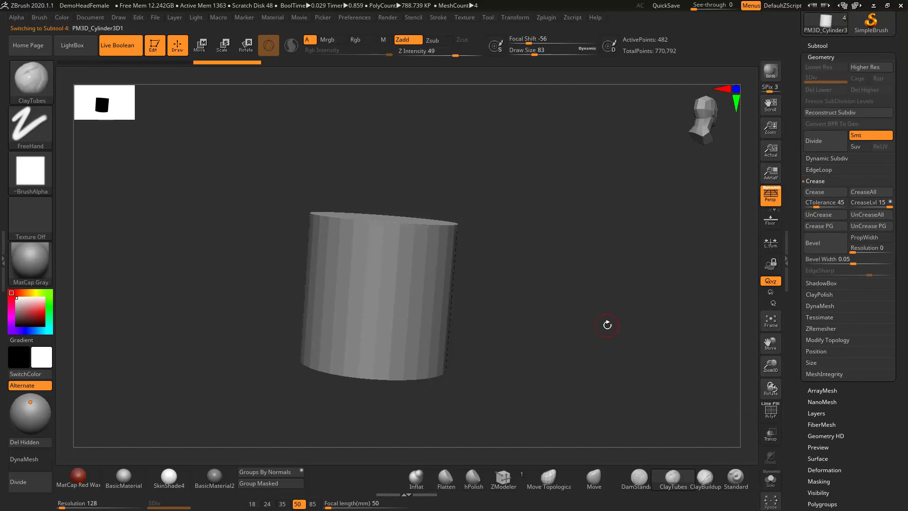
key("ctrl")
key("ctrl+d")
key("ctrl+d")
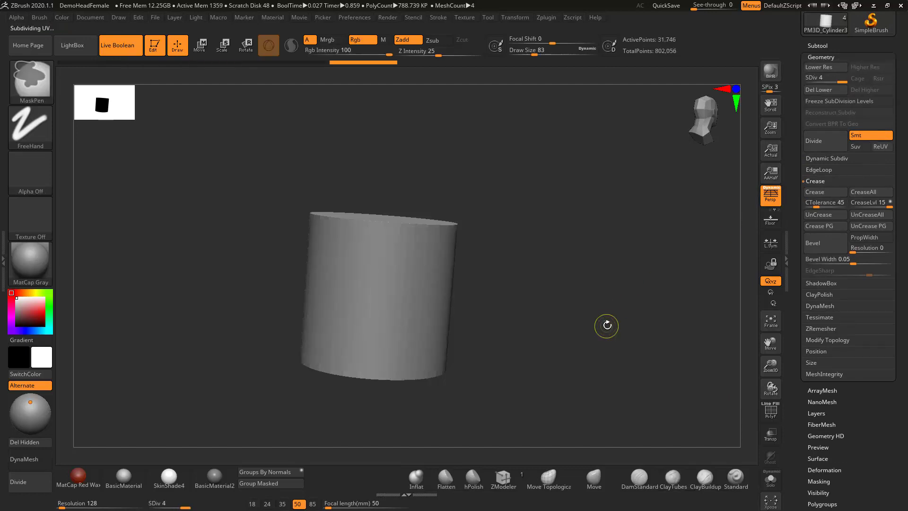
Scale the cylinder subtool down uniformly to a tiny peg at the centre of the hollow face
left_click(823, 45)
left_click(222, 46)
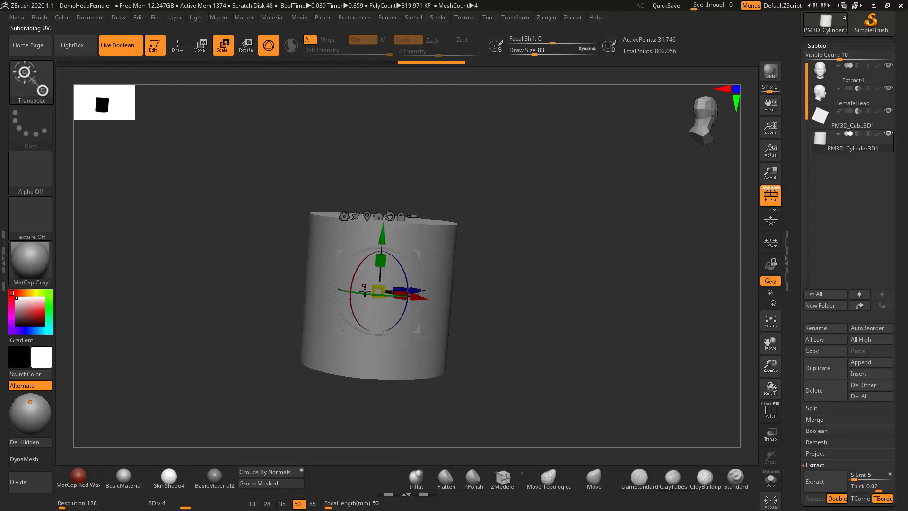
left_click_drag(379, 292, 42, 116)
left_click_drag(542, 299, 500, 282, "alt")
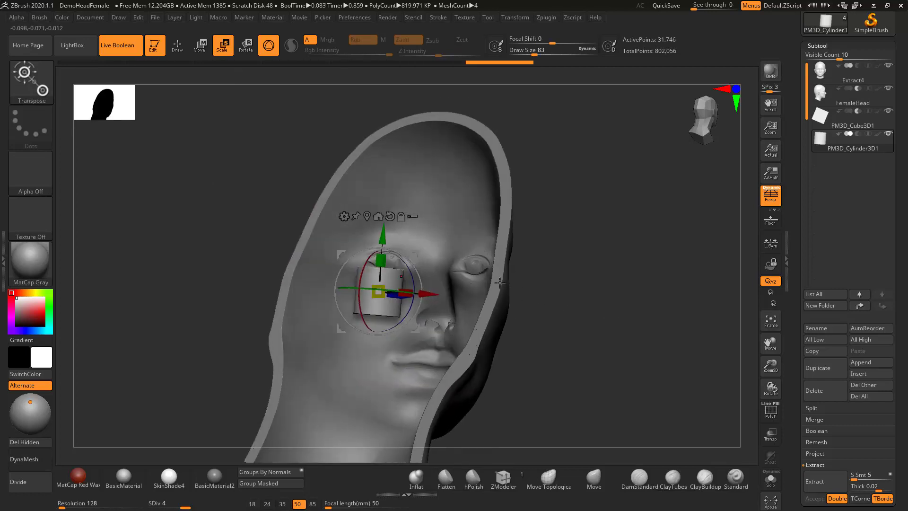
left_click_drag(565, 317, 581, 314, "shift")
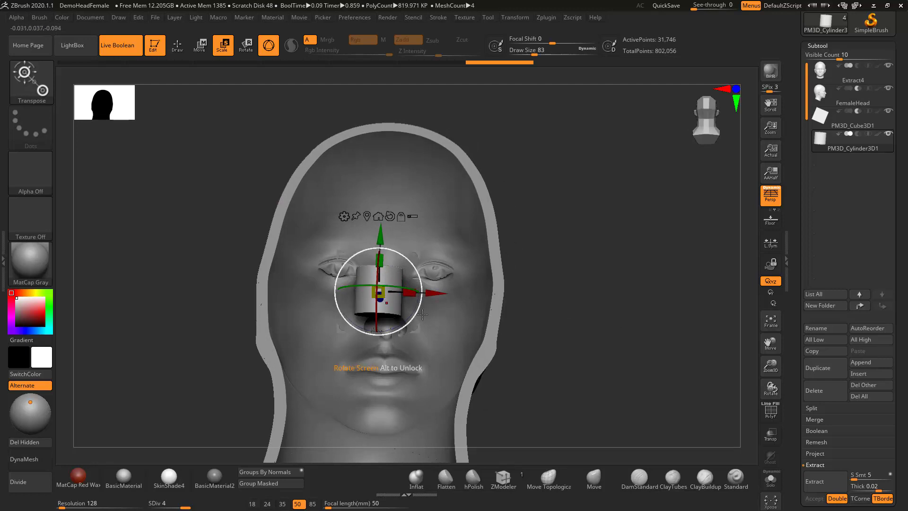
left_click_drag(592, 332, 609, 306, "alt")
left_click(822, 97)
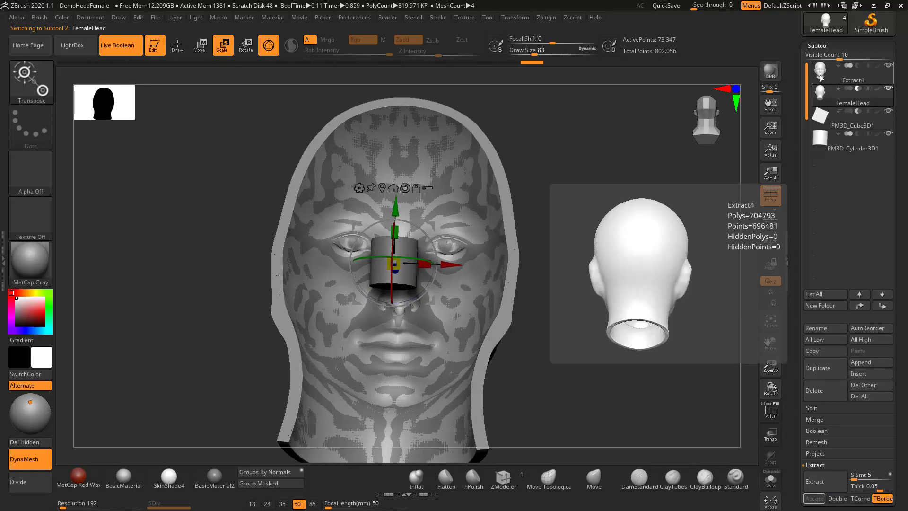
left_click(821, 77)
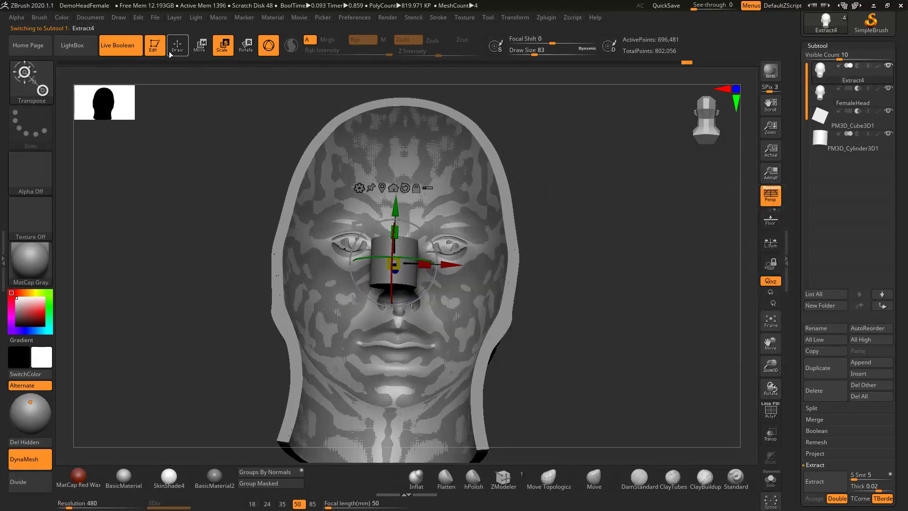
left_click(821, 139)
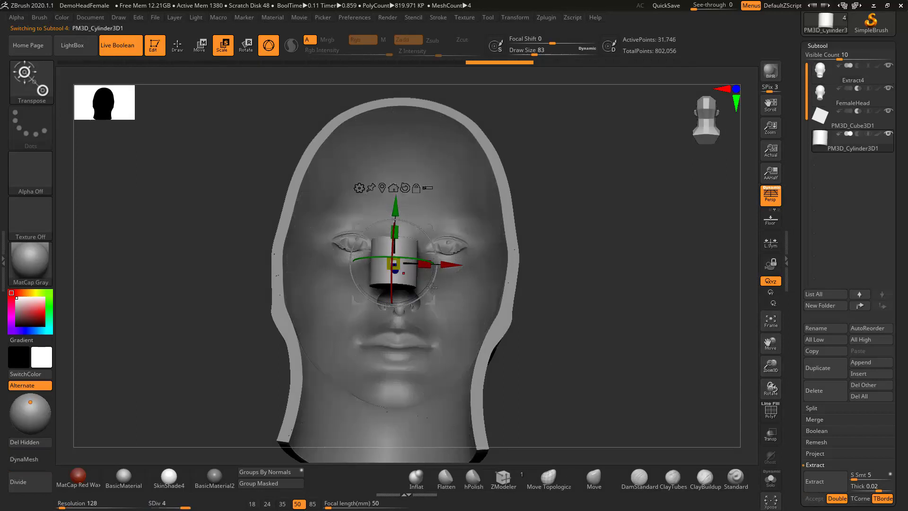
left_click_drag(396, 264, 391, 267)
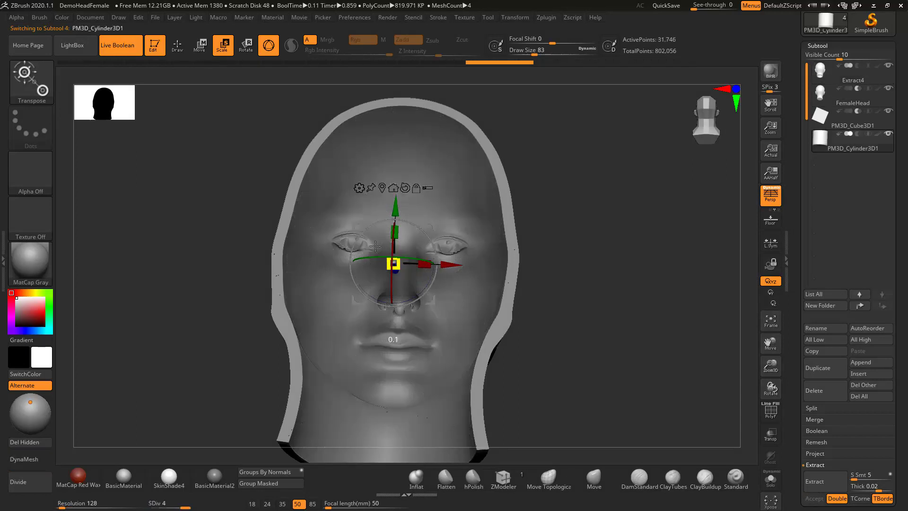
Rotate the cylinder in side view so its axis stands perpendicular to the diagonal cut, and reposition it near the cut plane
mouse_move(592, 304)
left_mouse_down()
mouse_move(634, 289)
mouse_move(581, 291)
left_mouse_up()
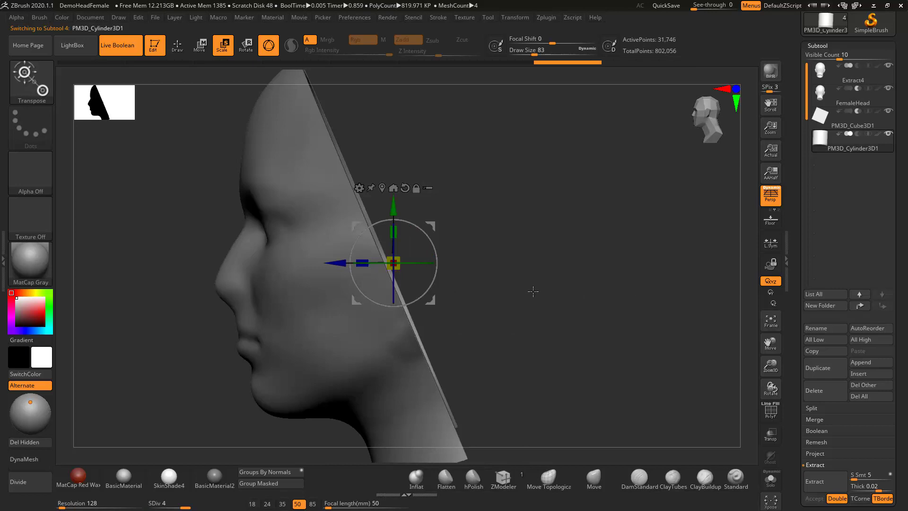
left_click_drag(439, 245, 508, 323)
right_click_drag(554, 387, 468, 306, "ctrl")
left_click_drag(402, 265, 422, 271)
right_click_drag(445, 284, 633, 309)
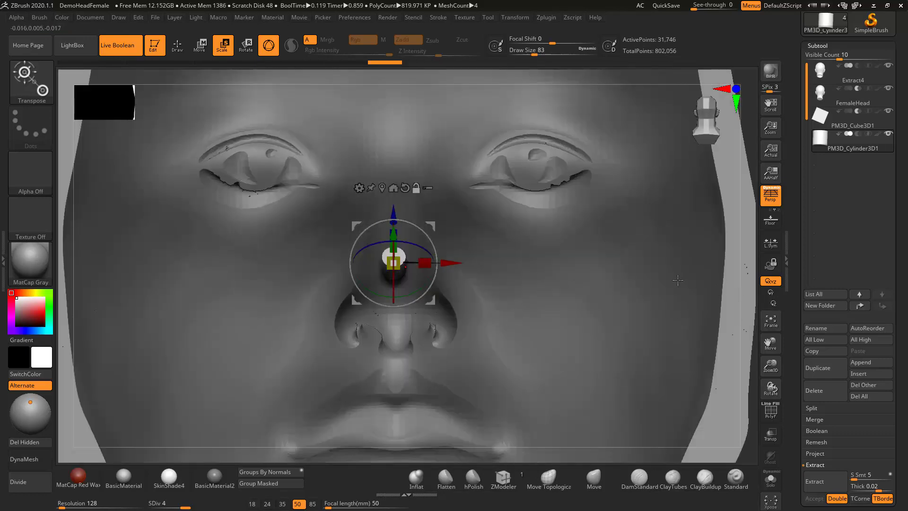
Move the cylinder sideways about 0.52 units along its X axis to the shell's rim beside the face
key("f")
left_click_drag(462, 330, 526, 347)
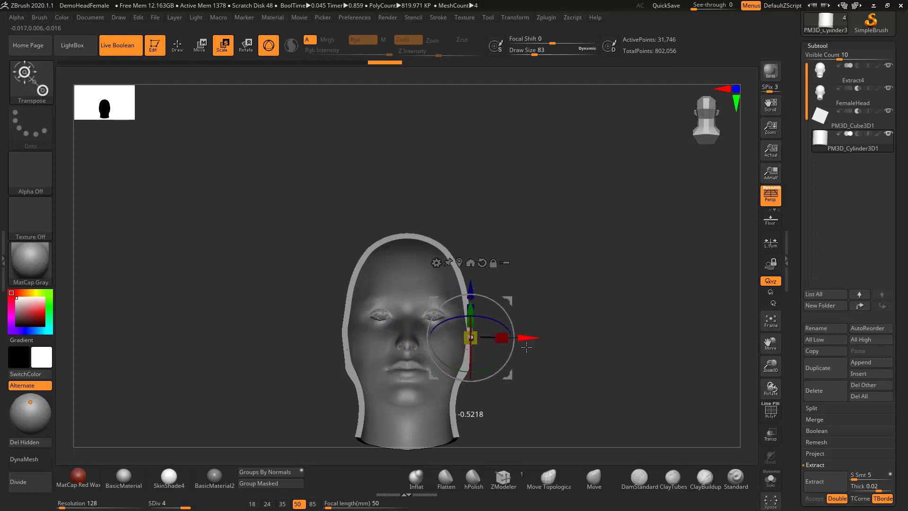
right_click_drag(580, 361, 521, 374, "ctrl")
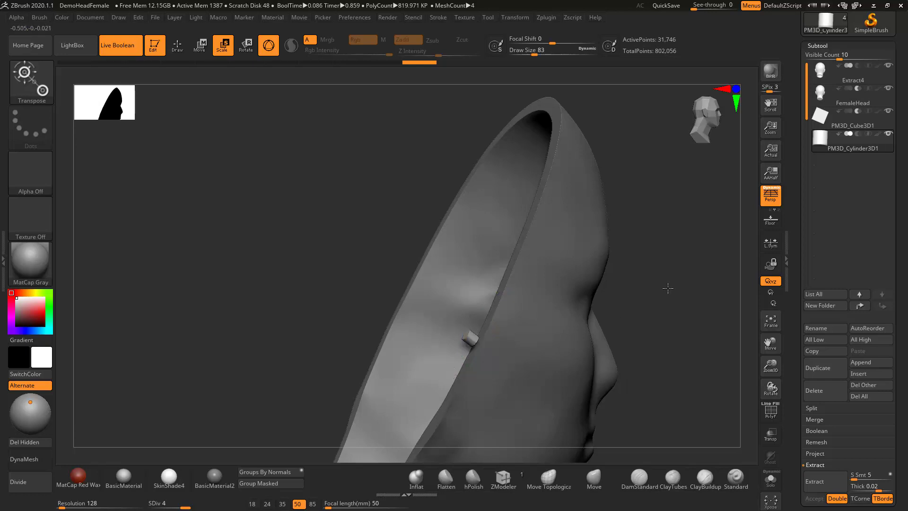
right_click_drag(694, 317, 708, 374, "ctrl")
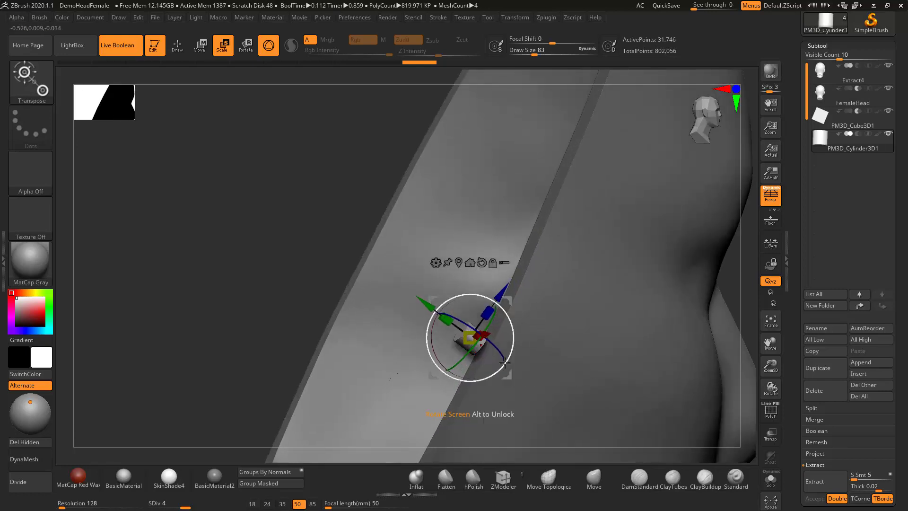
Nudge the cylinder along its own axis toward the cut face so it sits in the shell's rim
left_click_drag(505, 362, 507, 358)
left_click_drag(427, 307, 439, 317)
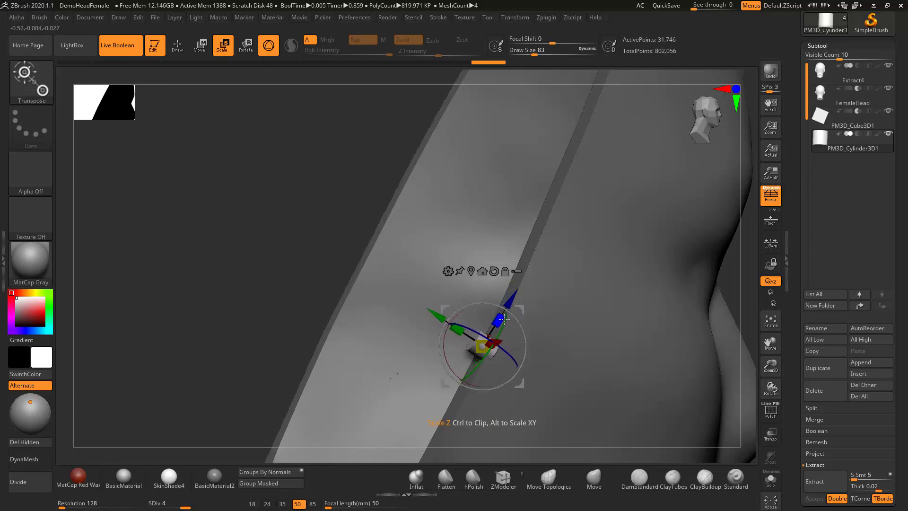
left_click_drag(500, 337, 497, 342)
left_click_drag(753, 291, 695, 268)
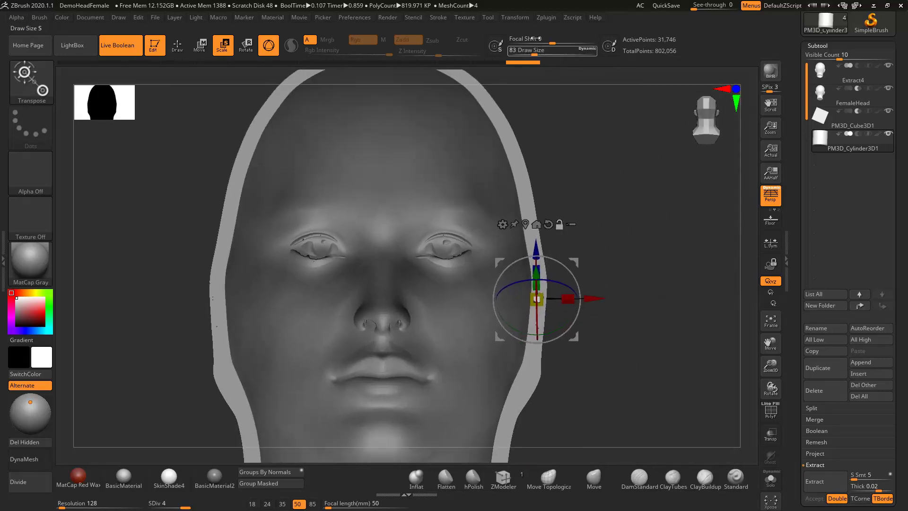
Delete the cylinder's lower subdivision levels and place a copy of the cylinder further down the same rim
left_click(540, 19)
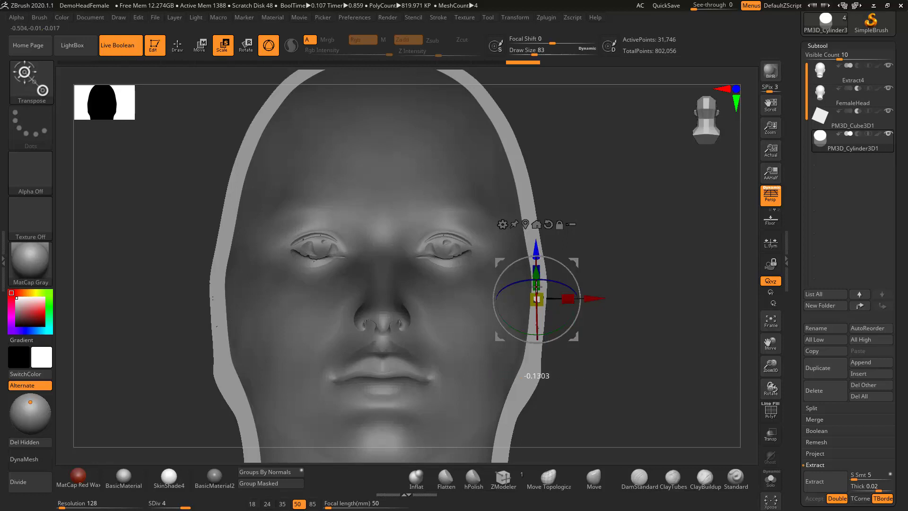
left_click_drag(537, 292, 599, 296, "ctrl")
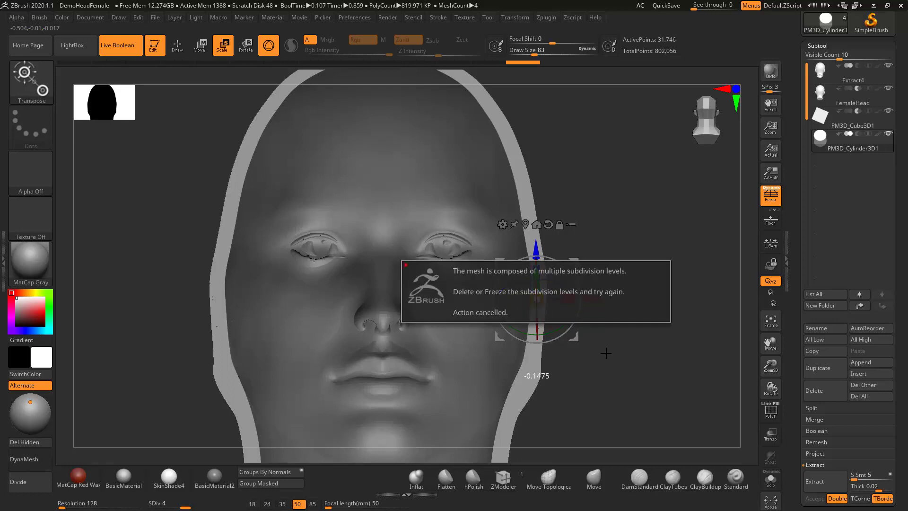
left_click_drag(907, 395, 907, 323)
left_click(824, 326)
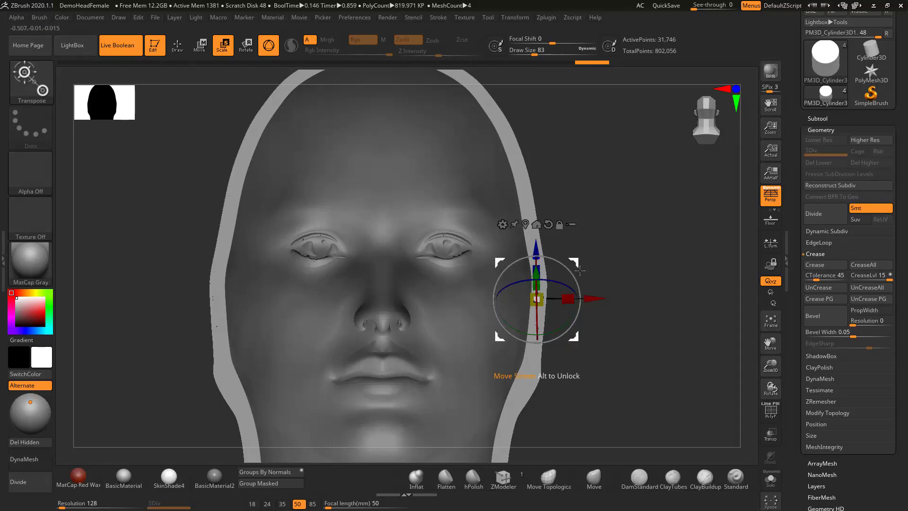
left_click_drag(580, 270, 560, 355, "ctrl")
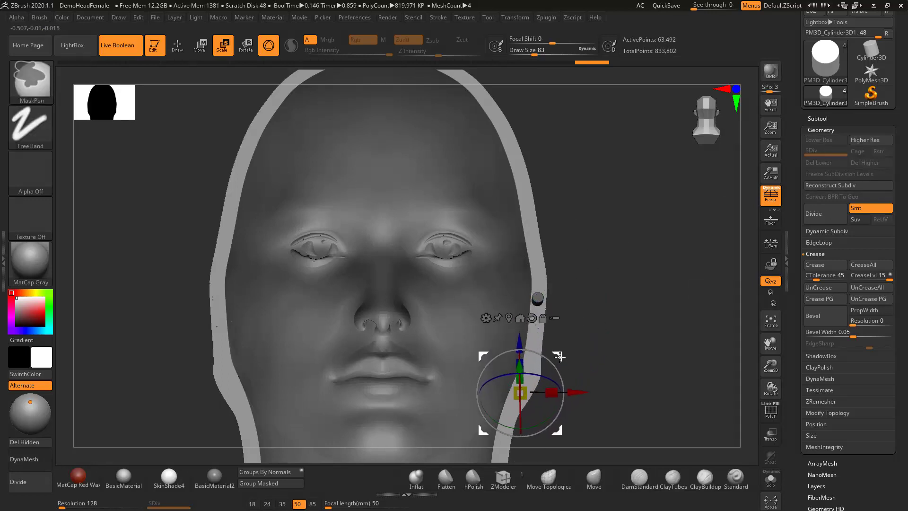
Shift the copied cylinder about 0.12 units along its own axis and adjust it sideways to sit centred on the rim
mouse_move(614, 377)
left_mouse_down()
mouse_move(477, 371)
mouse_move(442, 349)
left_mouse_up()
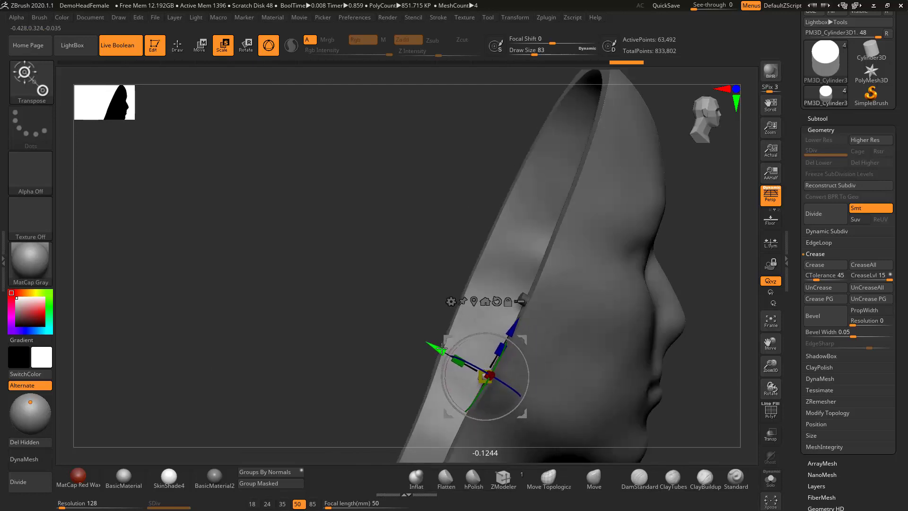
left_click_drag(293, 365, 388, 366)
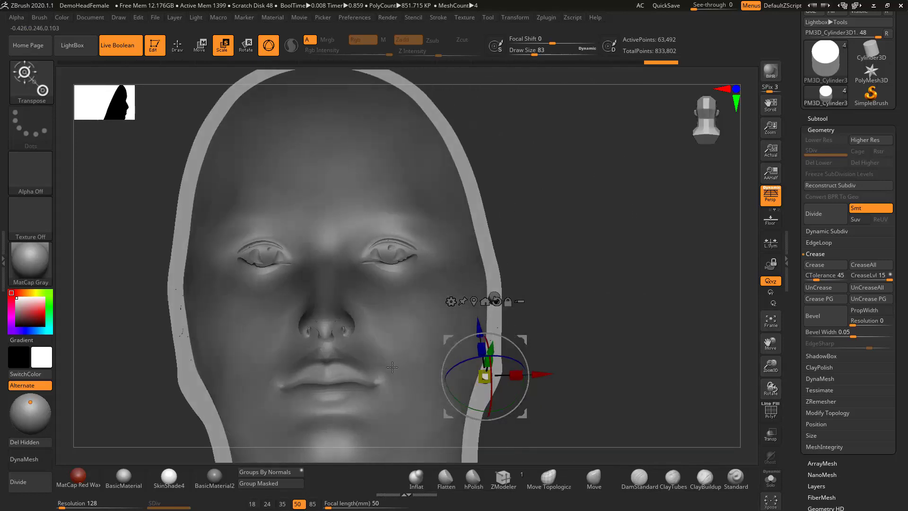
left_click_drag(550, 376, 554, 376)
Mirror the cylinder pegs across the X axis with SubTool Master, merging them into one SubTool
right_click_drag(617, 377, 611, 302, "ctrl")
right_click_drag(643, 393, 676, 323, "alt")
left_click(549, 17)
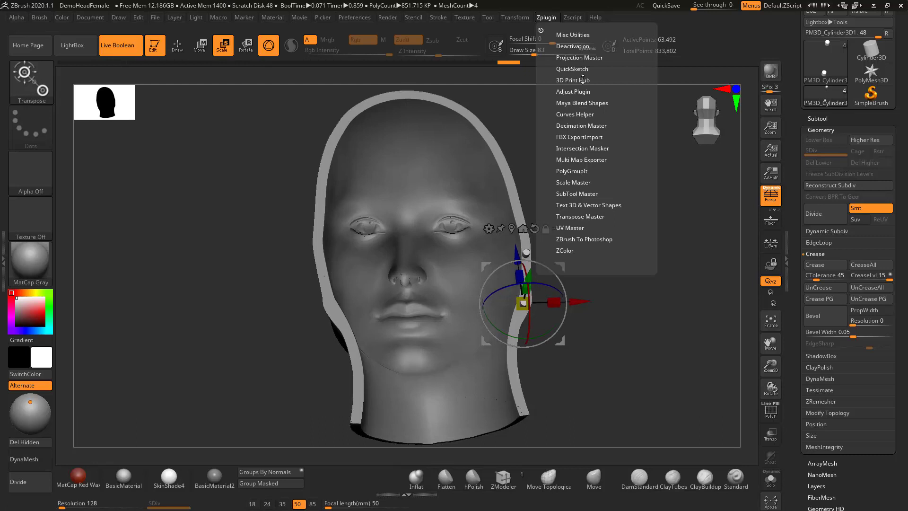
left_click(565, 194)
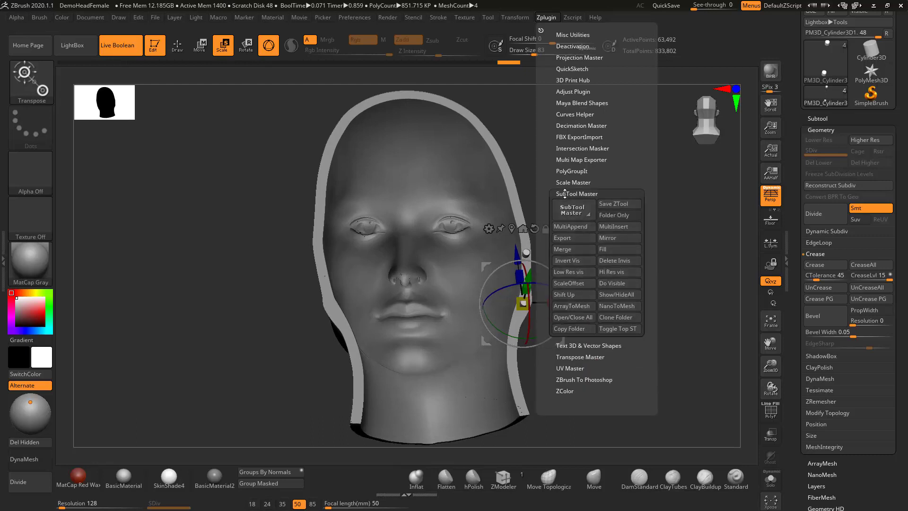
left_click(617, 242)
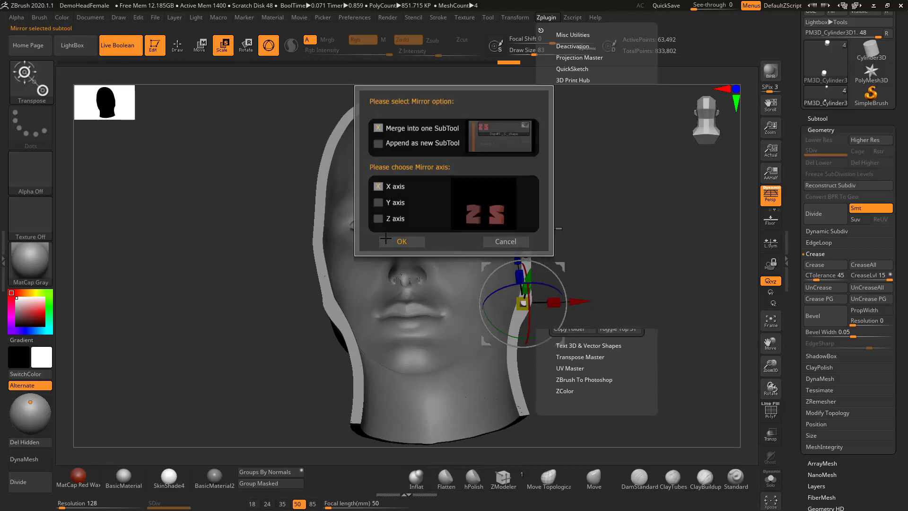
left_click(402, 242)
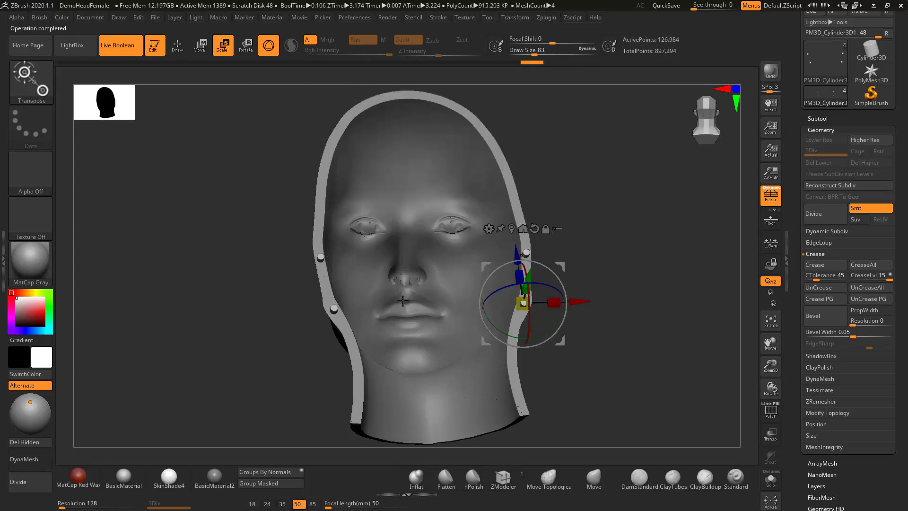
Switch to Draw mode and open the subtool list to show the cylinder pegs among the head parts
left_click(178, 47)
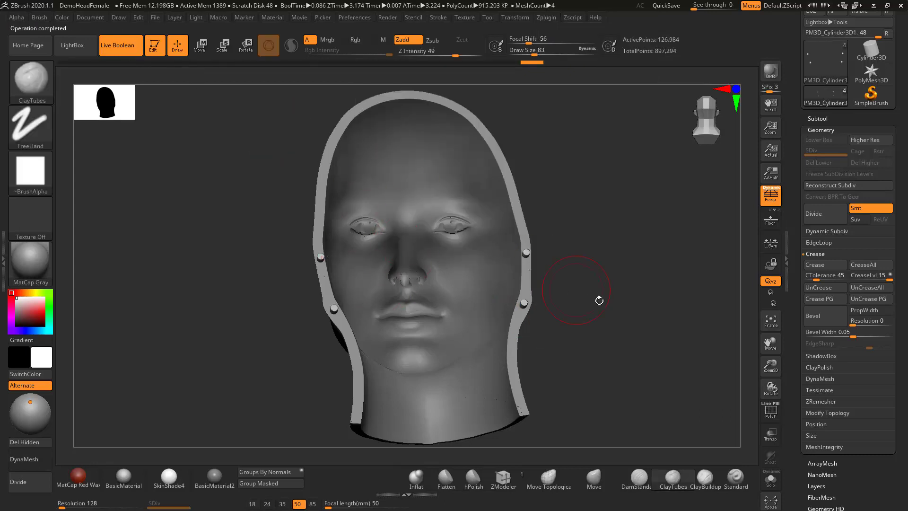
mouse_move(664, 306)
left_mouse_down()
mouse_move(672, 302)
mouse_move(654, 311)
left_mouse_up()
left_click(815, 119)
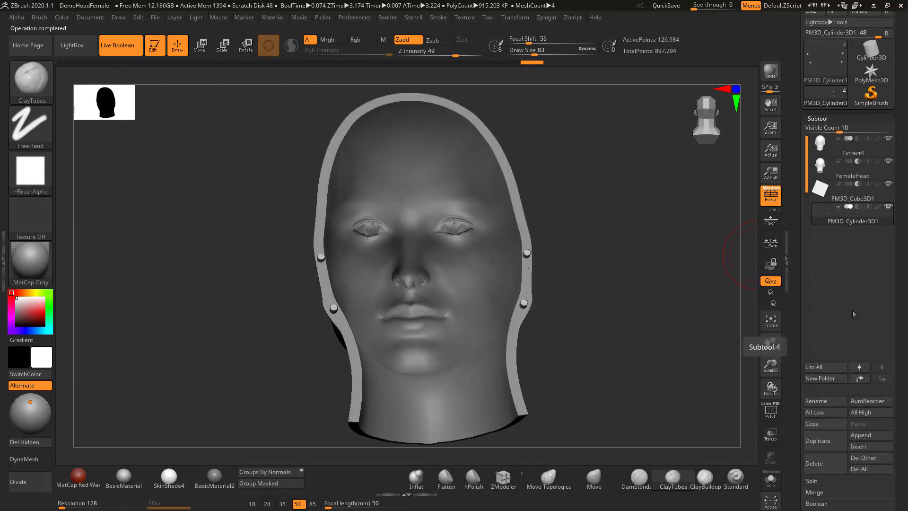
left_click(861, 380)
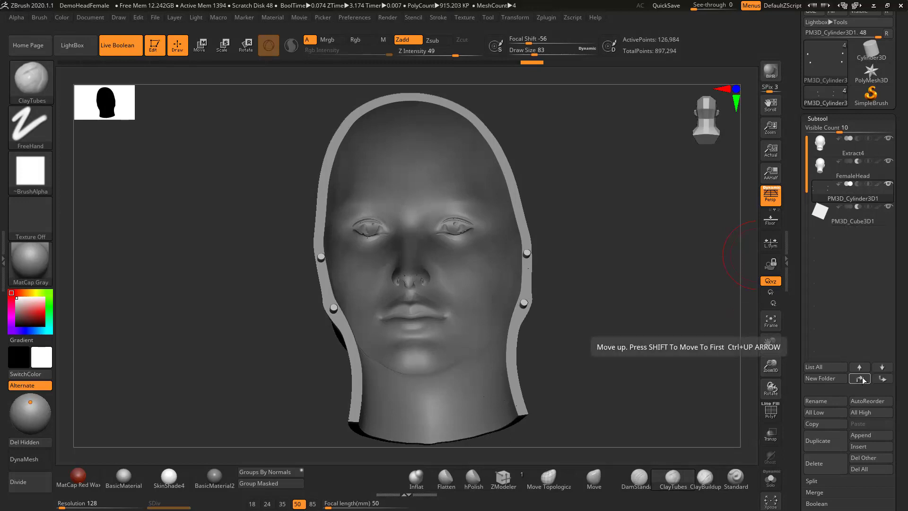
left_click(882, 379)
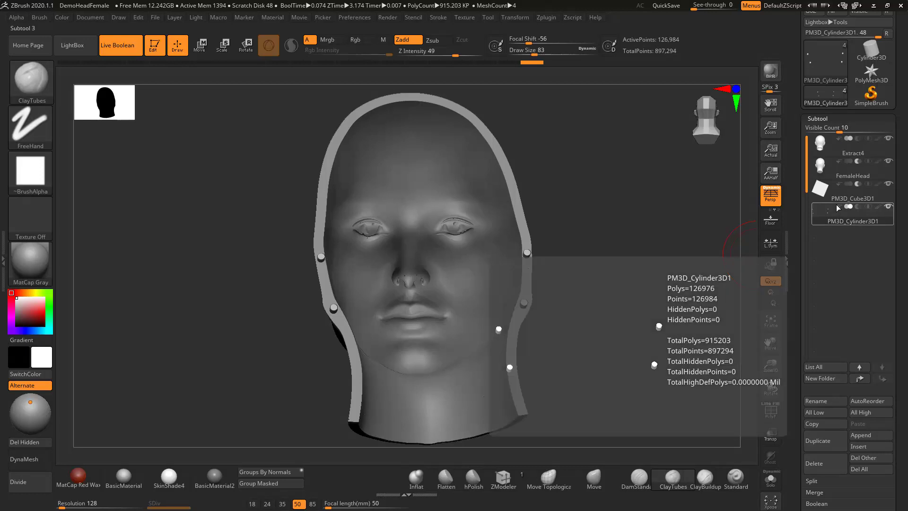
left_click_drag(638, 239, 646, 237)
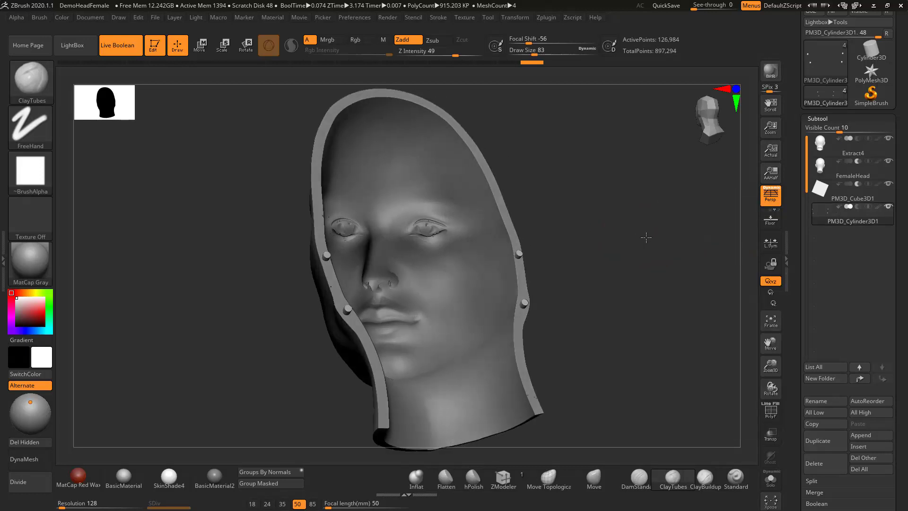
Make a Boolean mesh from the visible subtools, append the resulting UMesh_Extract4 front shell with pegs, and select it
scroll(849, 383, "down", 4)
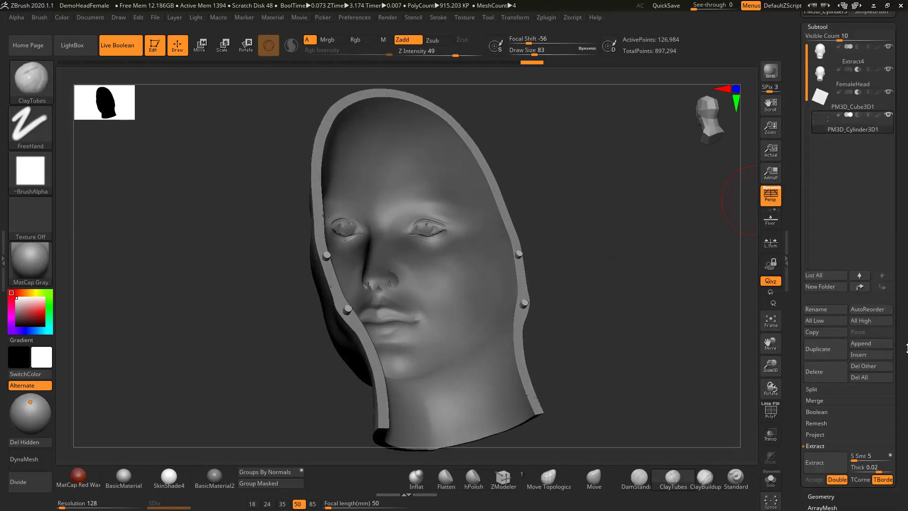
left_click(824, 377)
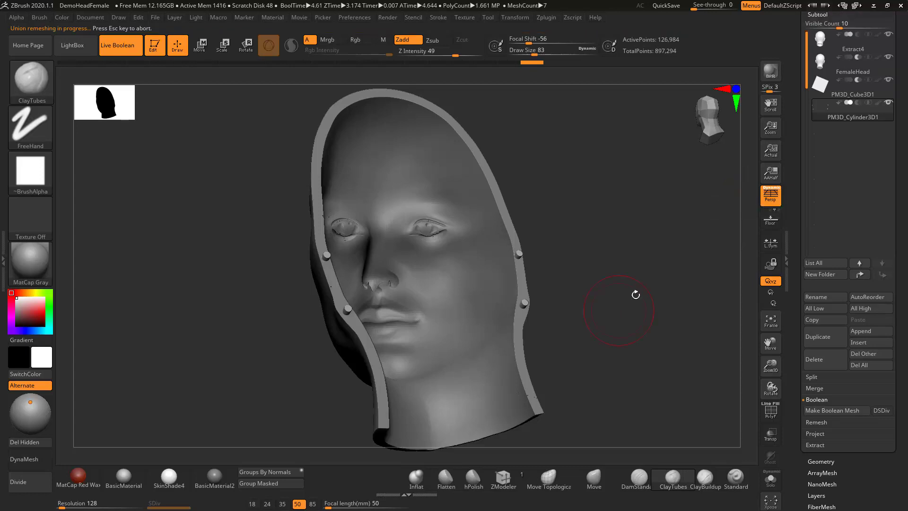
left_click(860, 331)
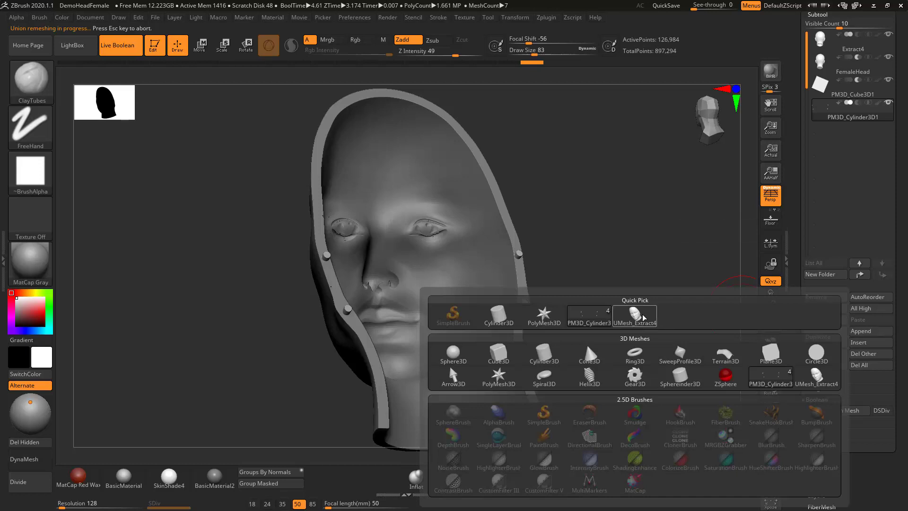
mouse_move(637, 317)
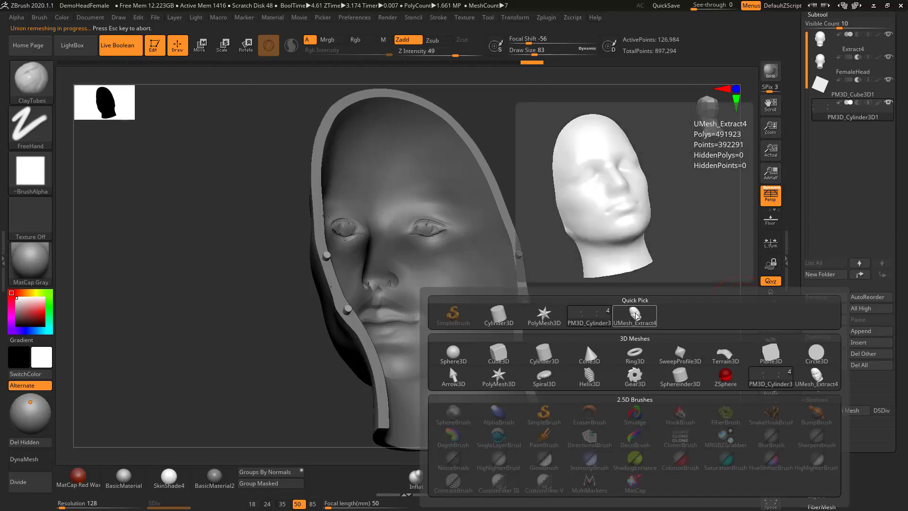
left_click(635, 316)
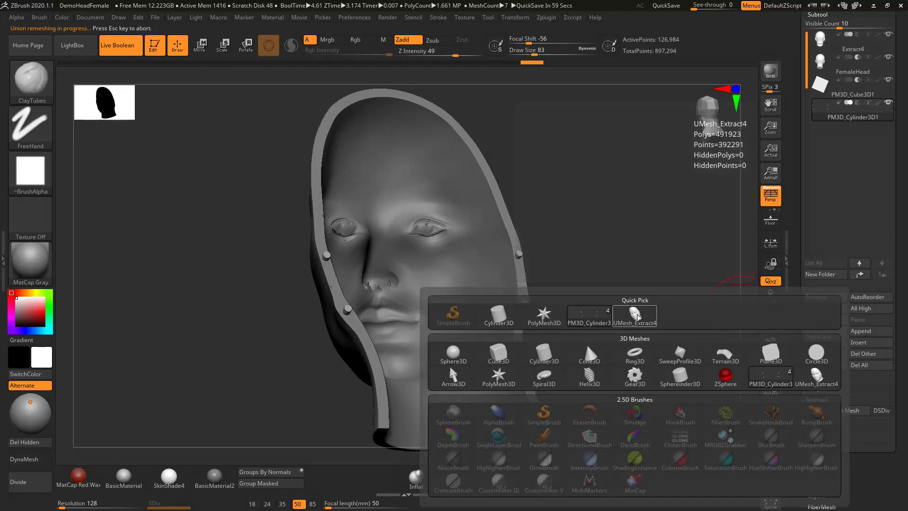
left_click(825, 130)
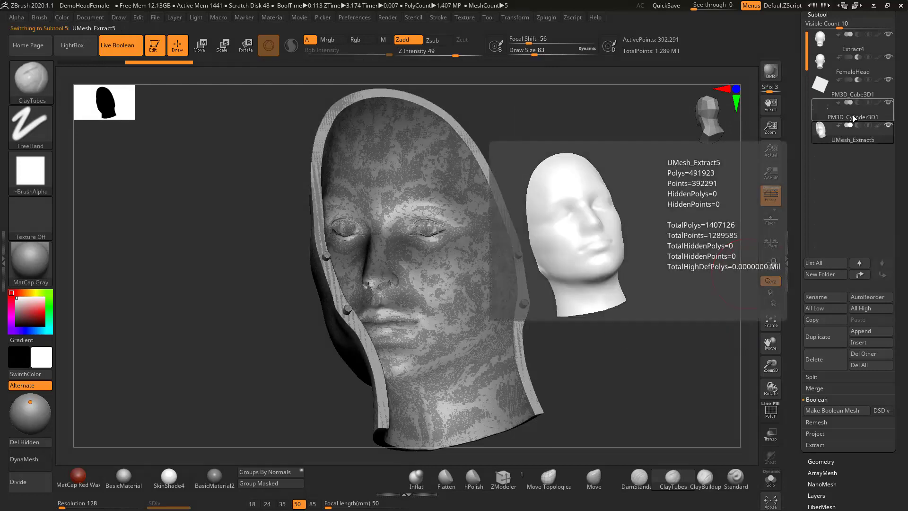
Hide the cylinder, cube, FemaleHead and Extract4 subtools to isolate and inspect the new Boolean mesh
left_click(889, 102)
left_click(889, 80)
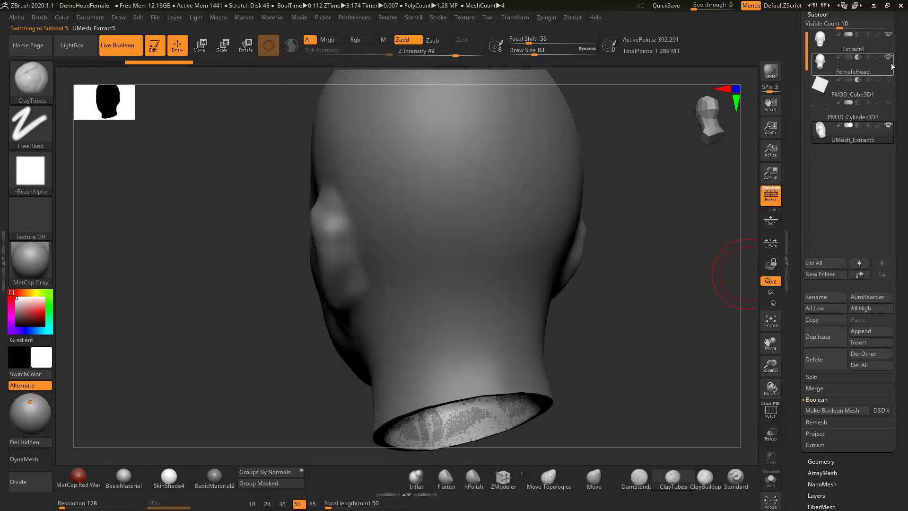
left_click(888, 57)
left_click(889, 34)
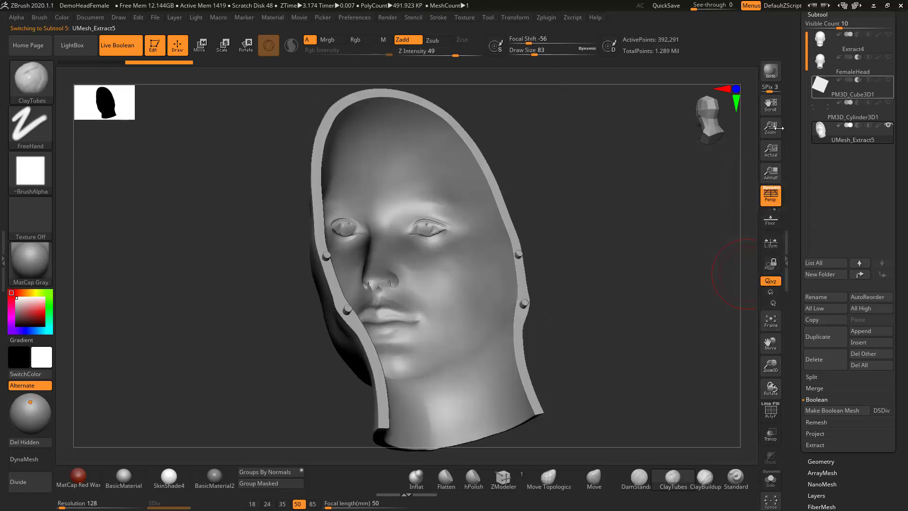
left_click_drag(613, 281, 644, 282)
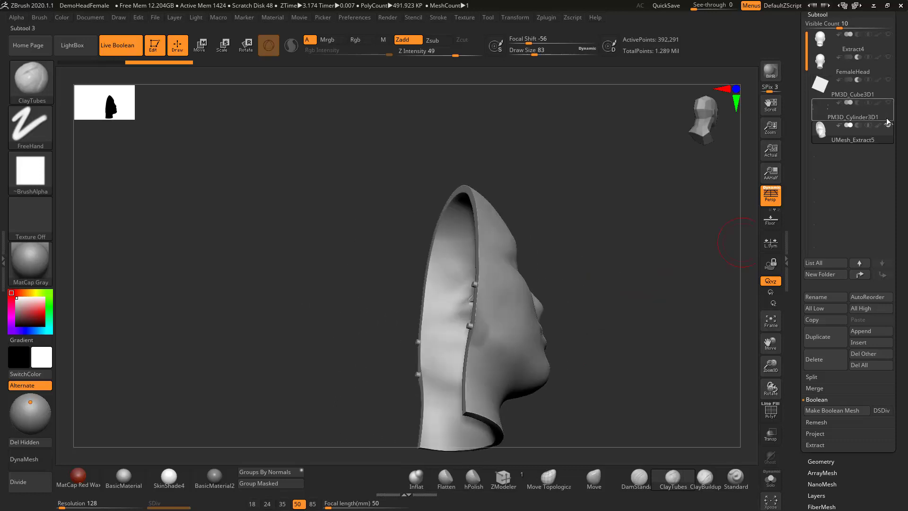
Hide the UMesh_Extract5 front shell and show the cylinder, cube, FemaleHead and Extract4 subtools again
left_click(889, 81)
left_click(889, 58)
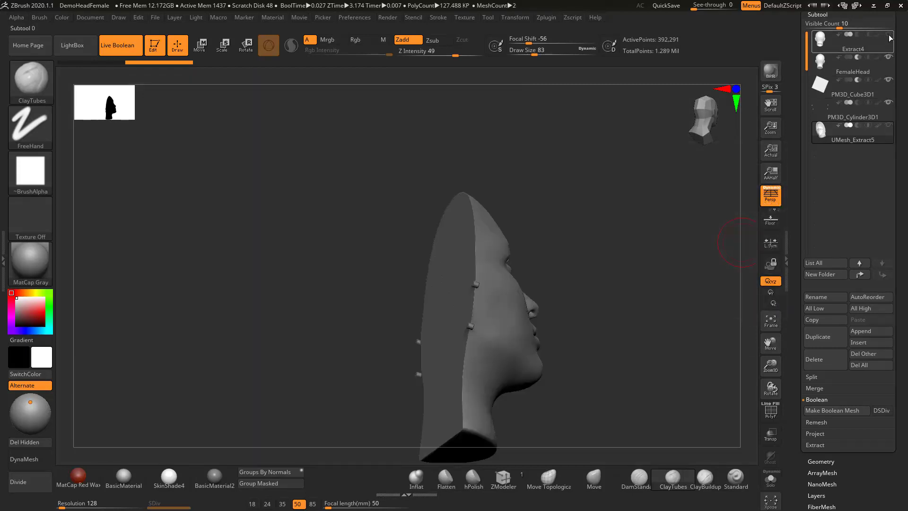
left_click(889, 35)
left_click_drag(653, 231, 559, 218)
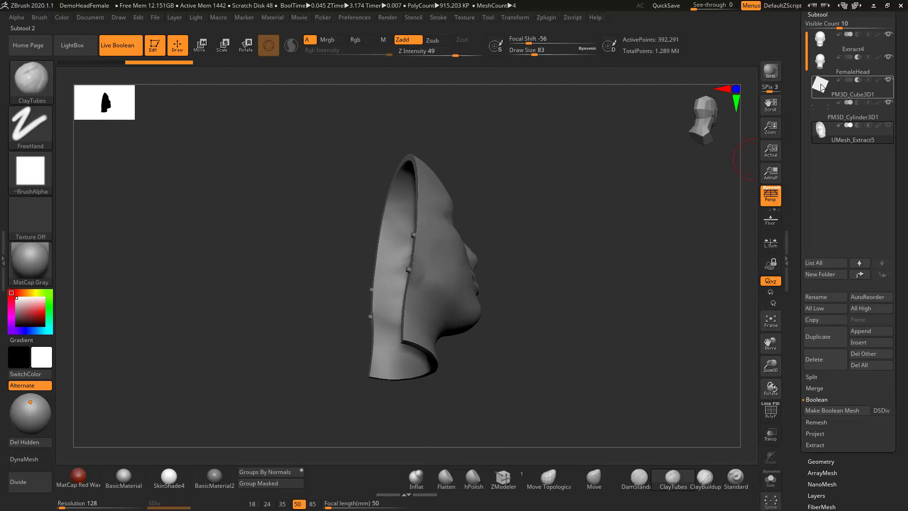
Set the cube subtool to Boolean intersection and the cylinder pegs to subtraction to form the back shell with peg holes
mouse_move(856, 81)
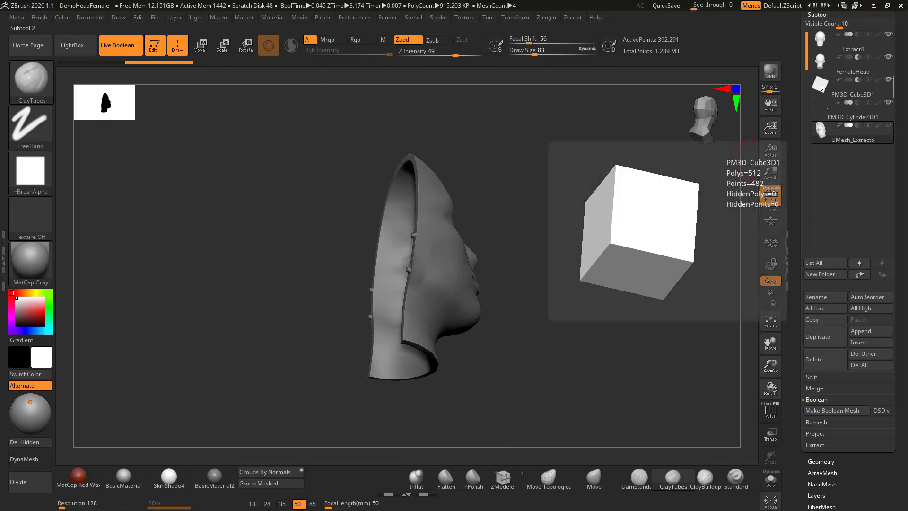
left_click(869, 80)
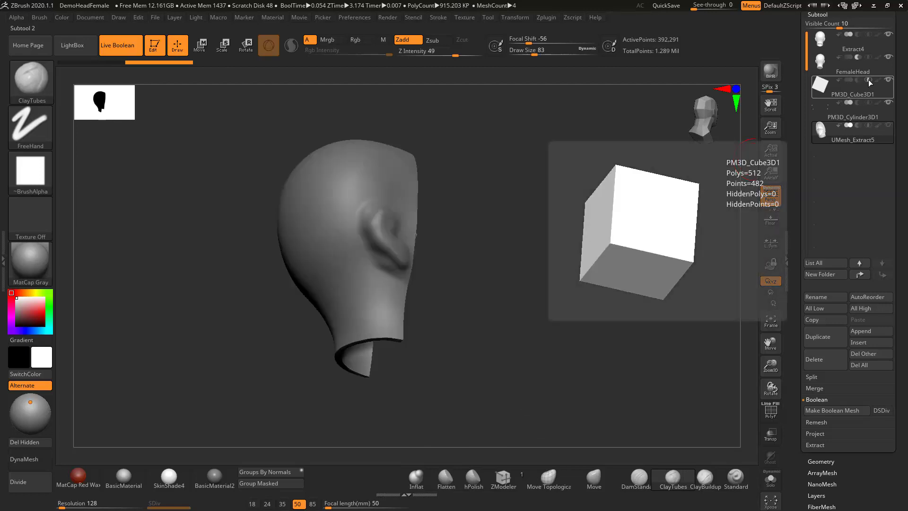
left_click_drag(631, 172, 650, 163)
mouse_move(820, 115)
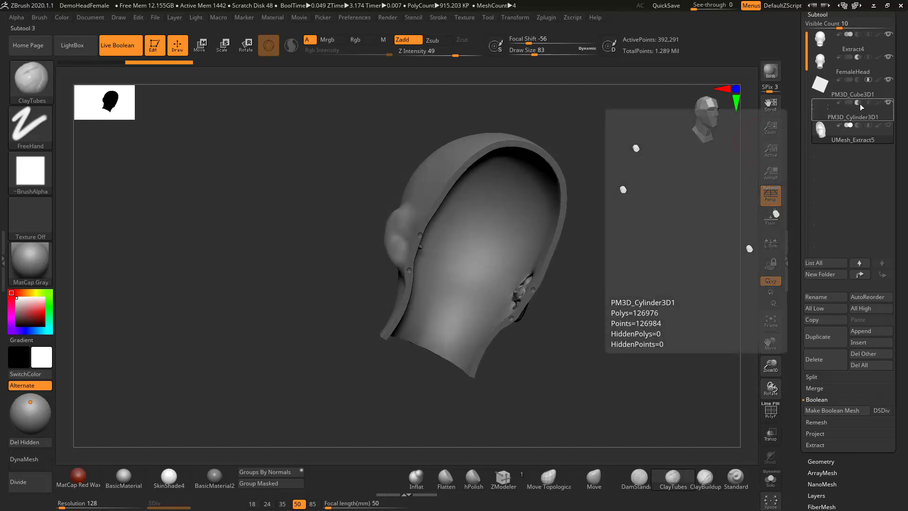
Make a Boolean mesh of the back shell and append the resulting UMesh_Extract6 as a new subtool
mouse_move(657, 233)
left_mouse_down()
mouse_move(639, 223)
mouse_move(654, 222)
left_mouse_up()
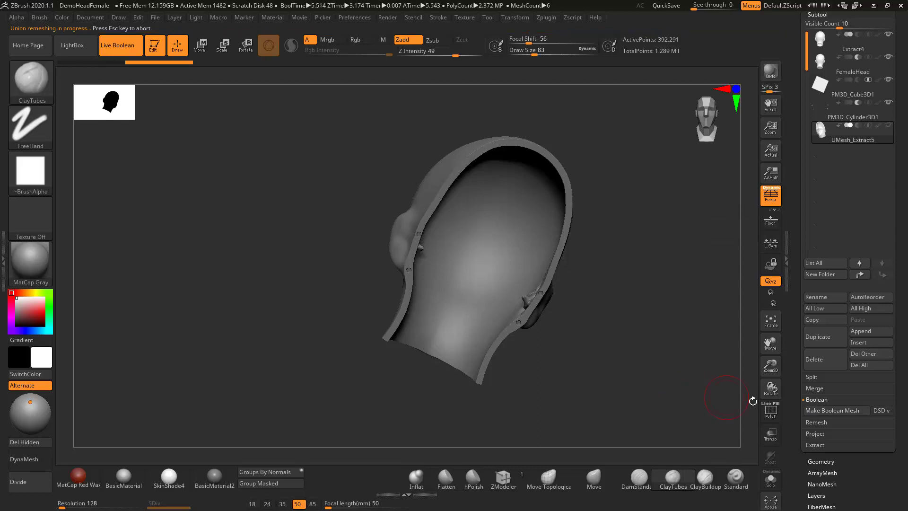
left_click(863, 336)
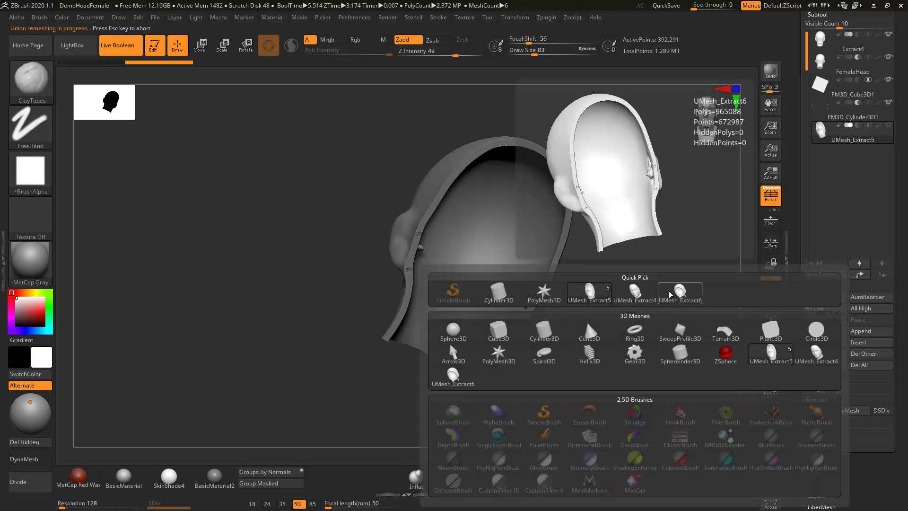
left_click(586, 320)
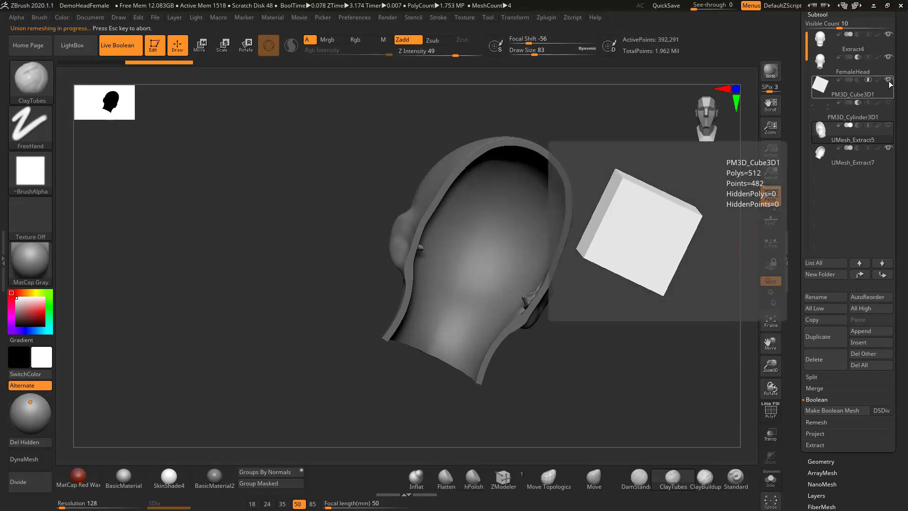
Hide the cube and Extract4 subtools so only the back shell and FemaleHead are displayed, framed in the view
left_click(889, 80)
left_click(889, 35)
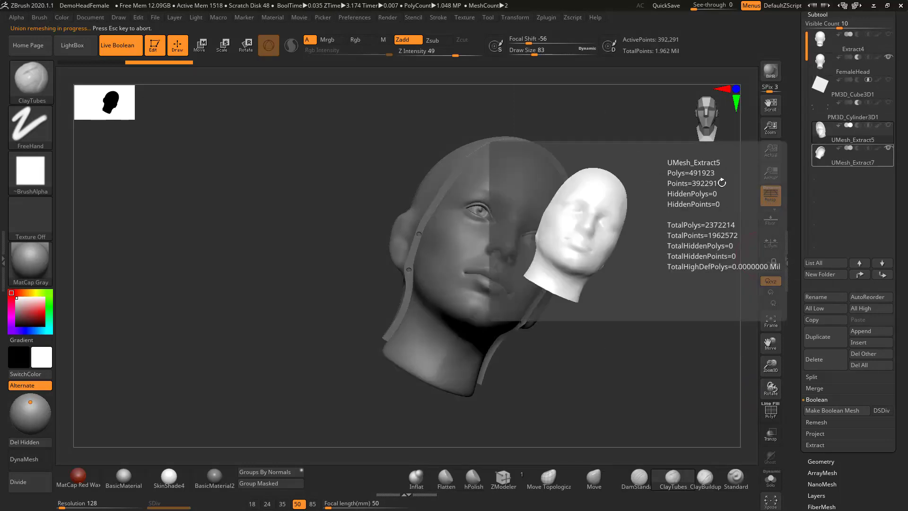
left_click_drag(657, 257, 729, 204, "alt")
key("f")
Show the UMesh_Extract5 front shell, turn off Live Boolean, and hide the back shell to inspect the front pegs
left_click(837, 155)
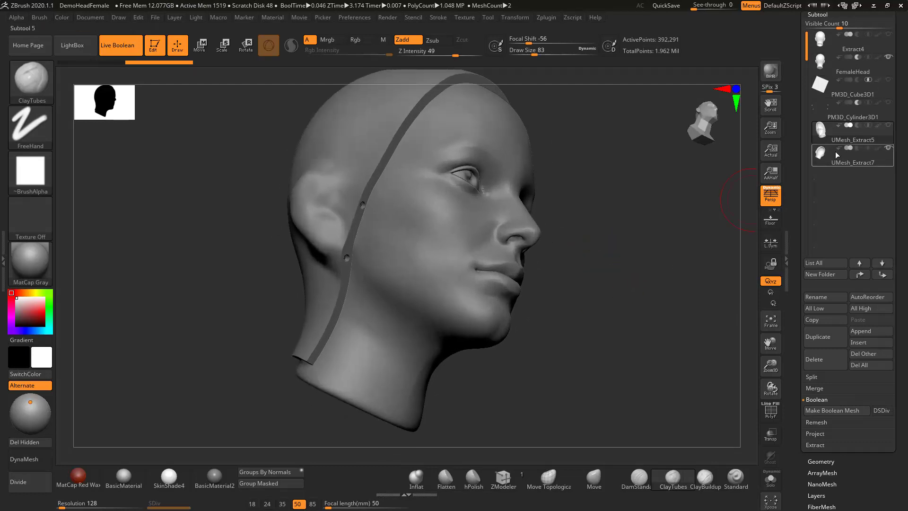
mouse_move(892, 125)
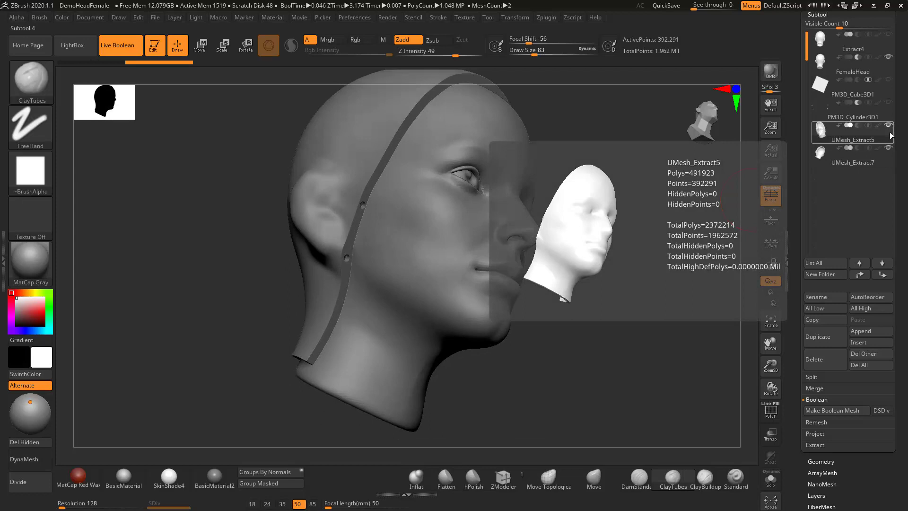
left_click(121, 47)
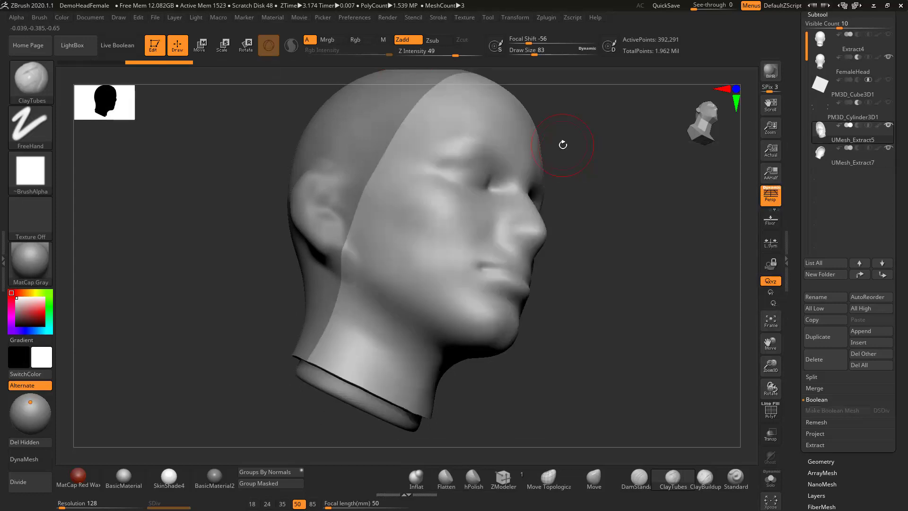
left_click_drag(637, 207, 649, 229)
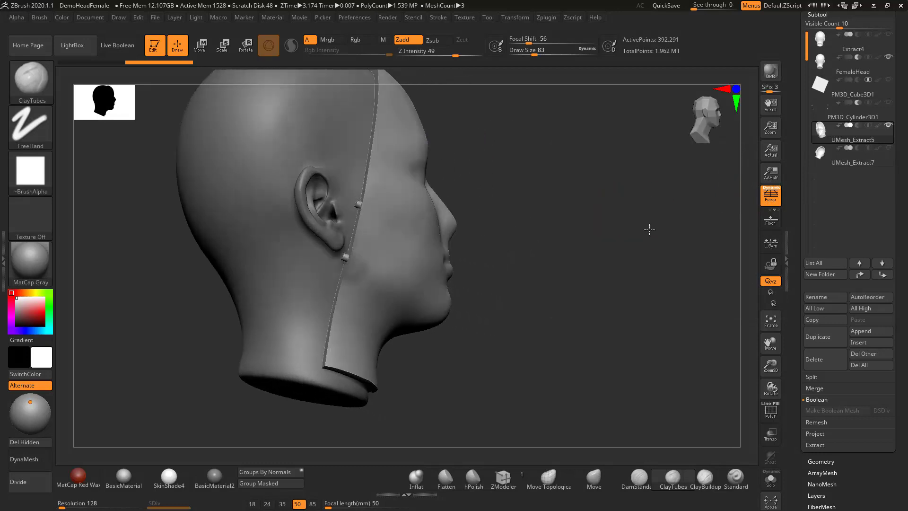
Swap the visible shell from UMesh_Extract5 to the UMesh_Extract7 back shell and make the back shell the active subtool
left_click(890, 148)
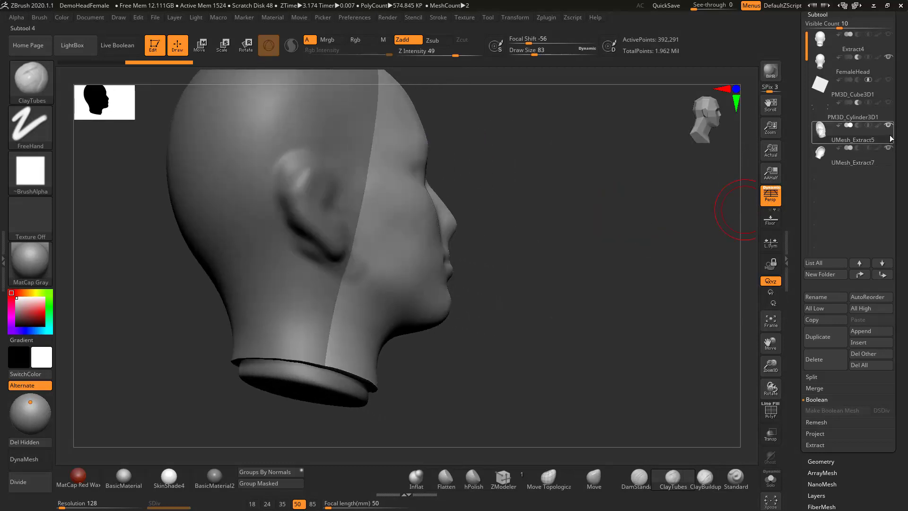
mouse_move(891, 138)
left_click(834, 156)
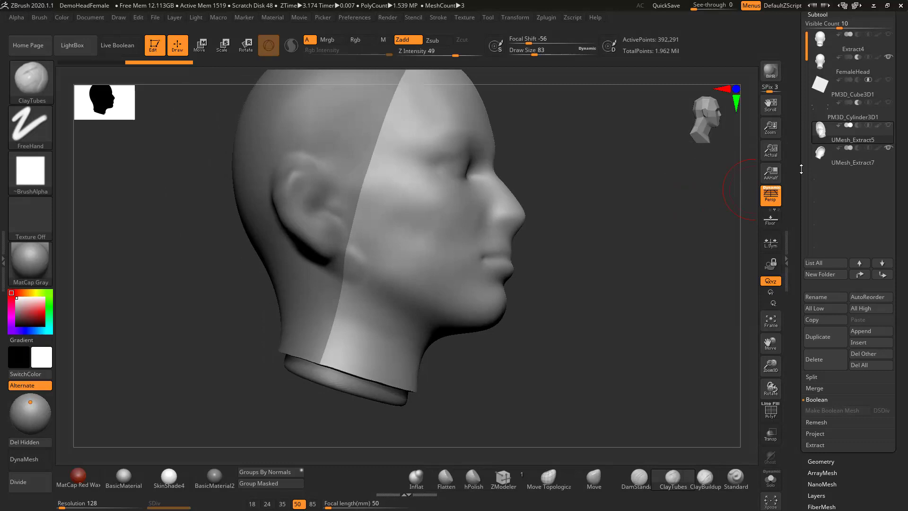
mouse_move(630, 247)
left_mouse_down()
mouse_move(604, 246)
mouse_move(645, 243)
left_mouse_up()
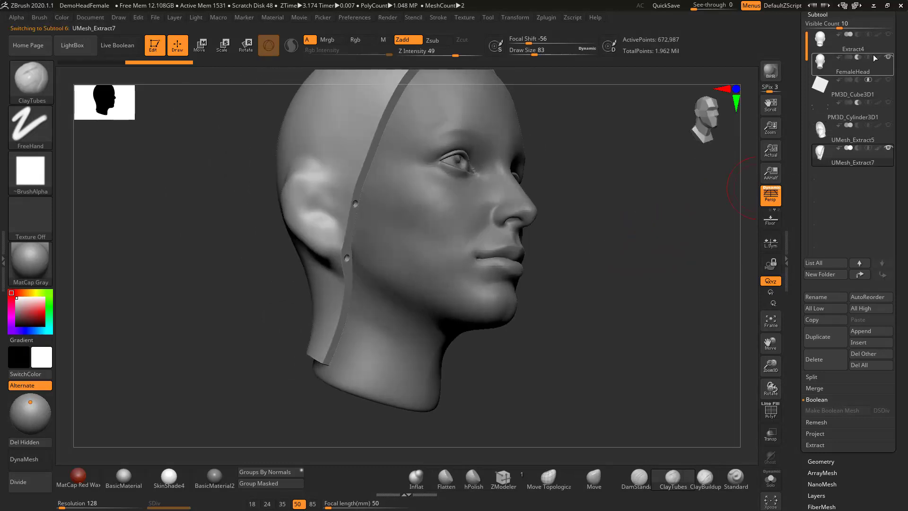
Toggle the FemaleHead subtool's visibility to compare the back shell with and without the head inside
left_click(888, 58)
left_click(888, 58)
left_click(888, 58)
left_click(887, 59)
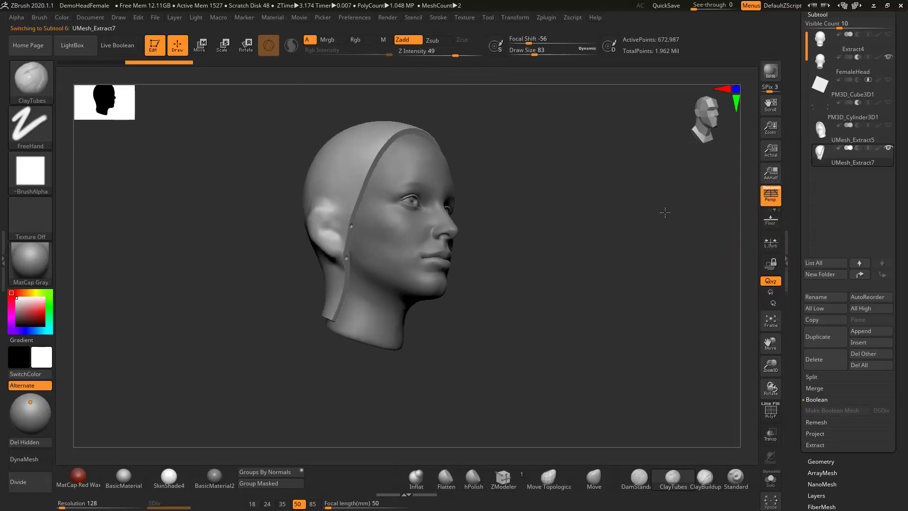